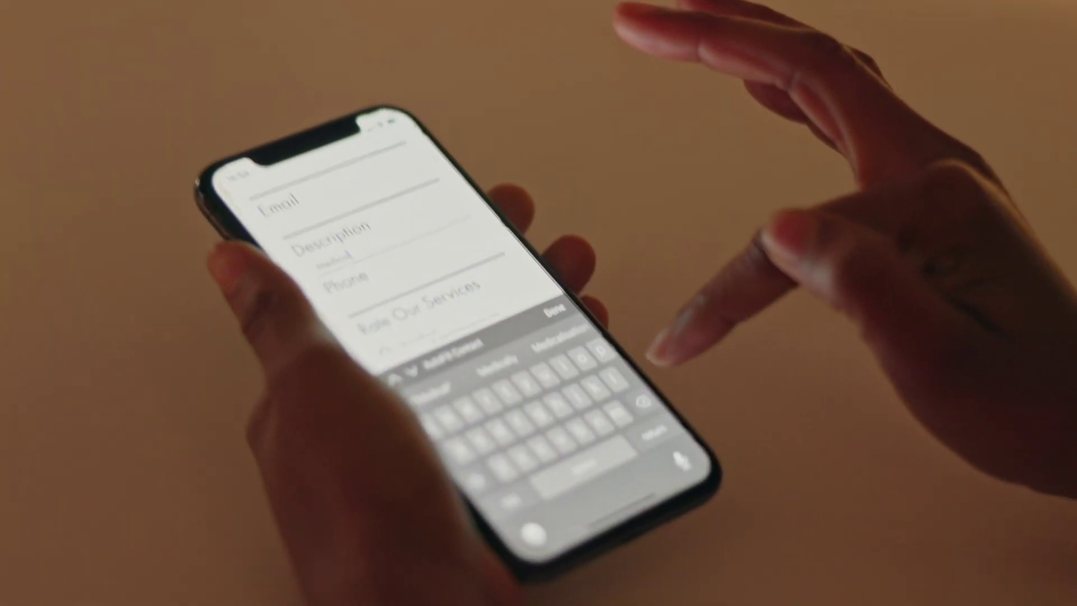
Choose Black Leather as the Sapphire Watch strap type and begin typing the personalisation text
click(415, 278)
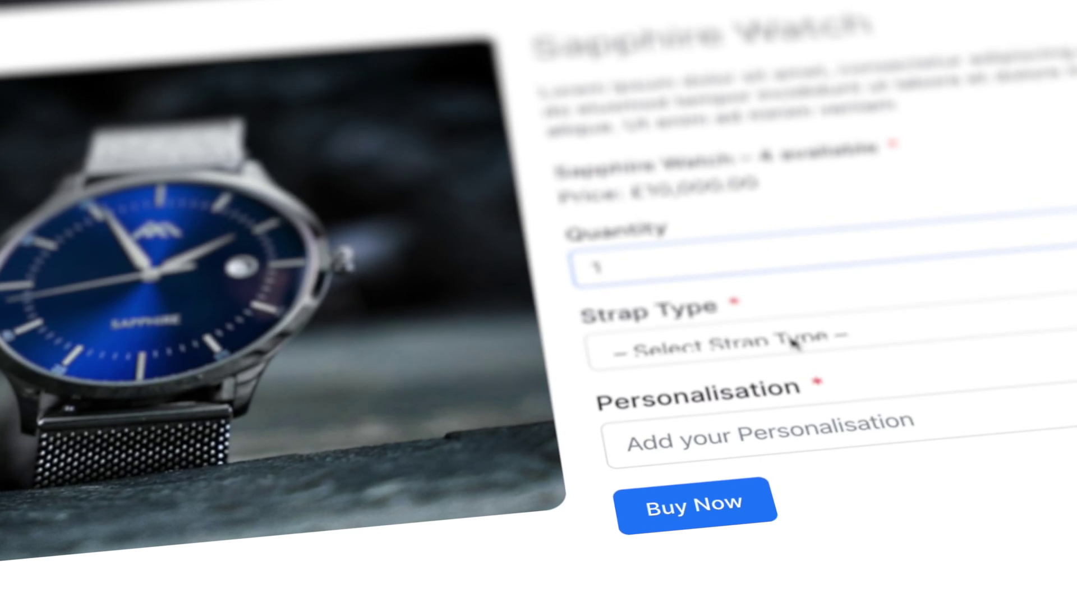
click(796, 343)
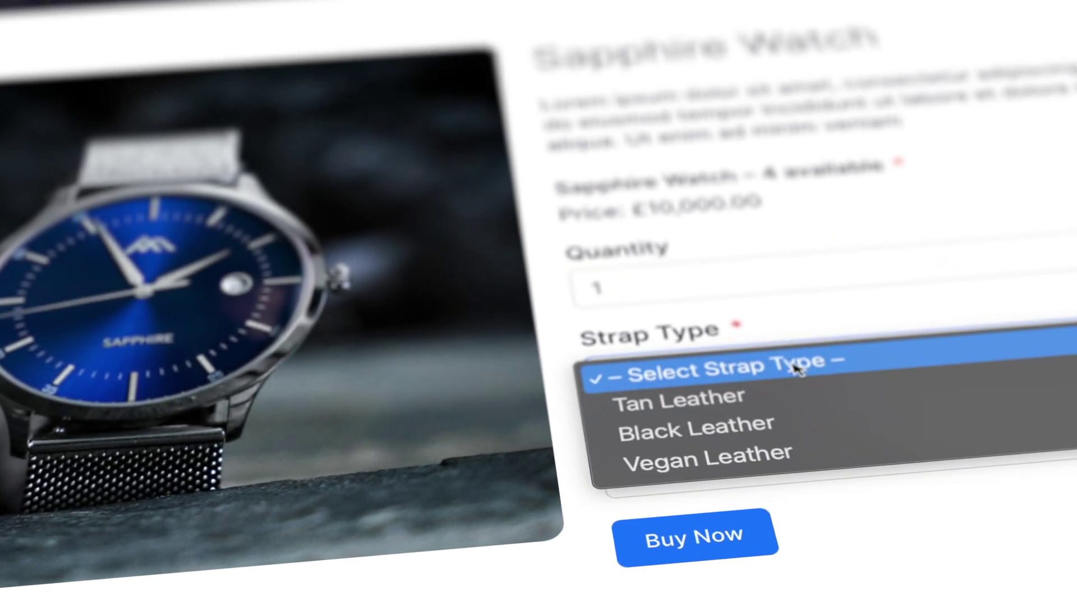
click(776, 445)
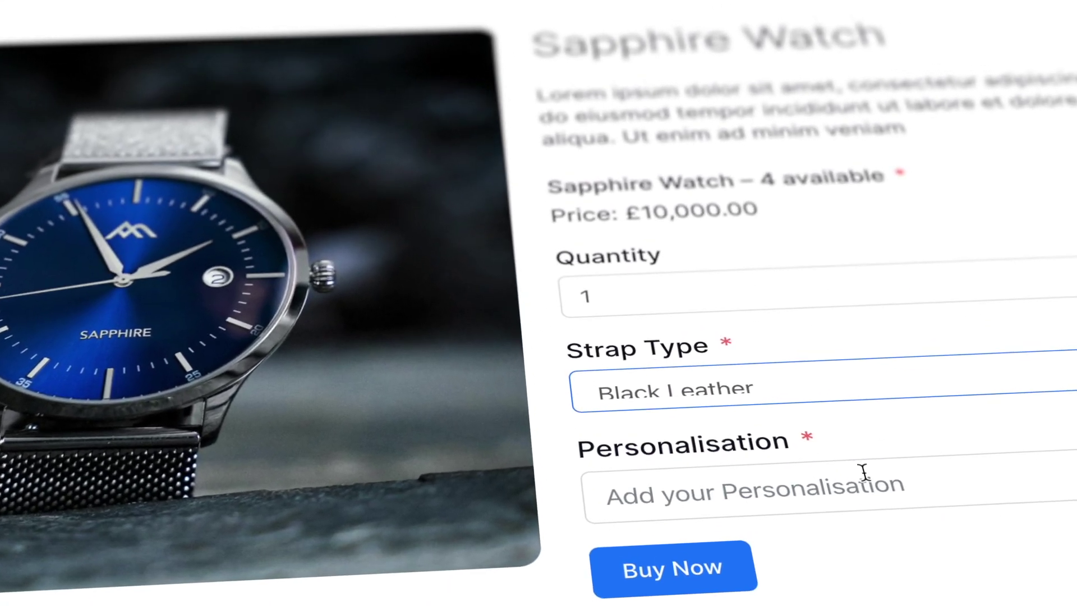
click(892, 542)
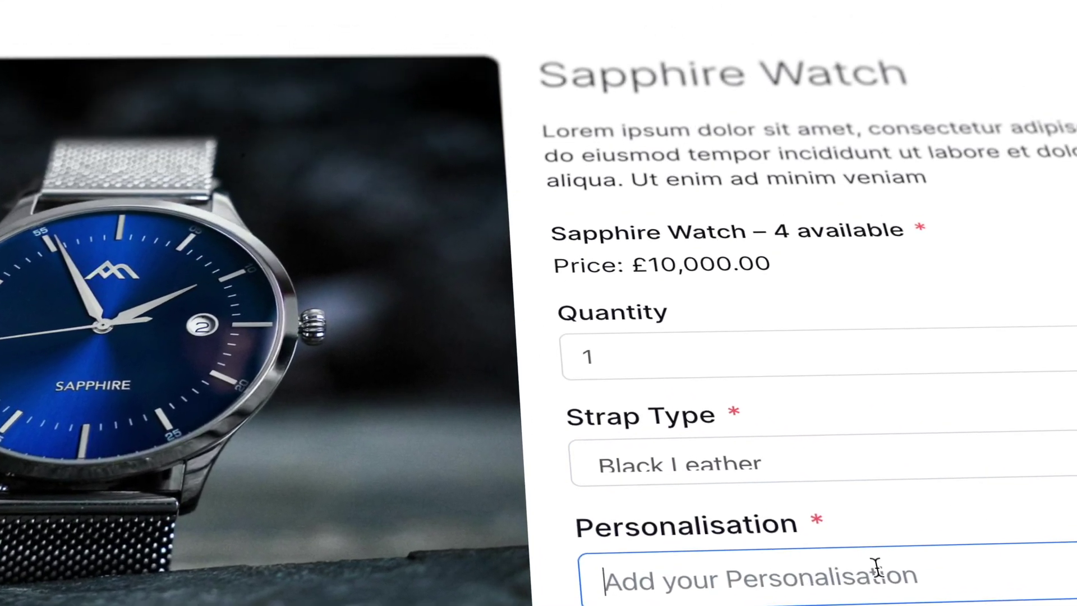
text(Pau)
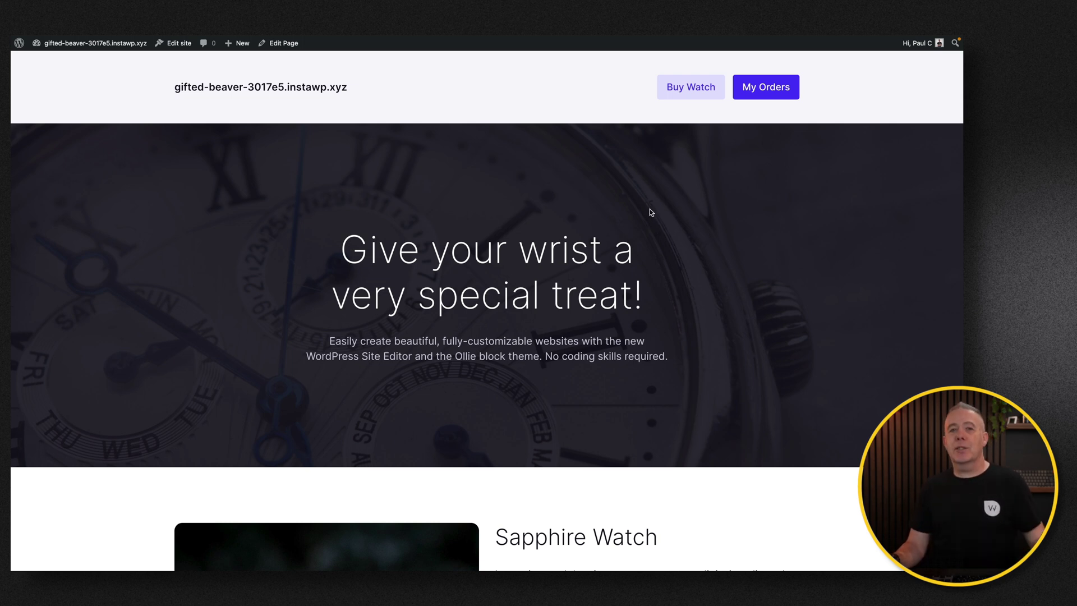
scroll(650, 212, down, 4)
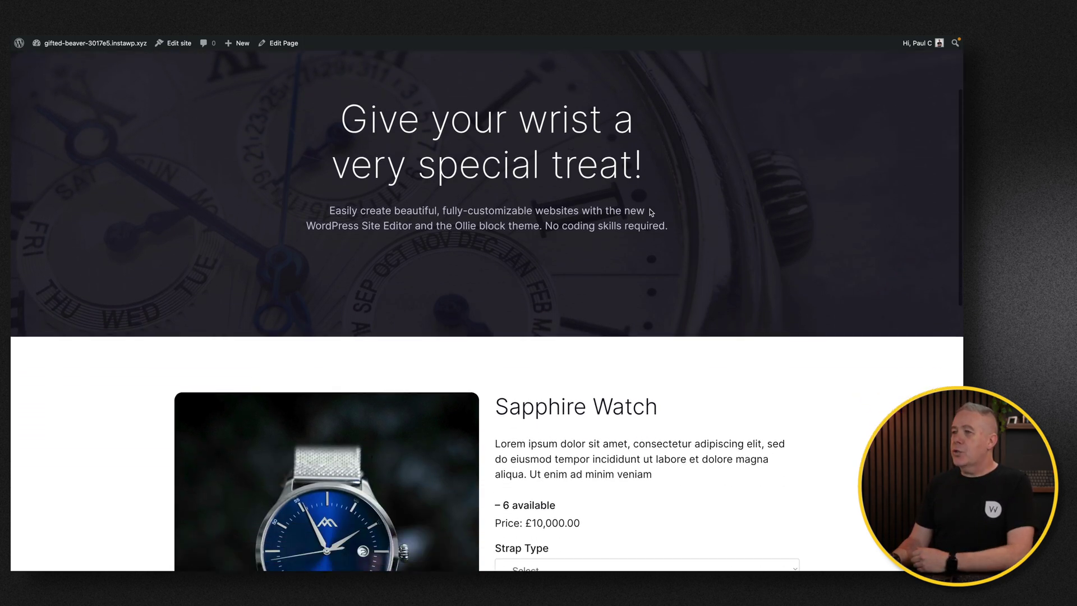
scroll(651, 212, down, 4)
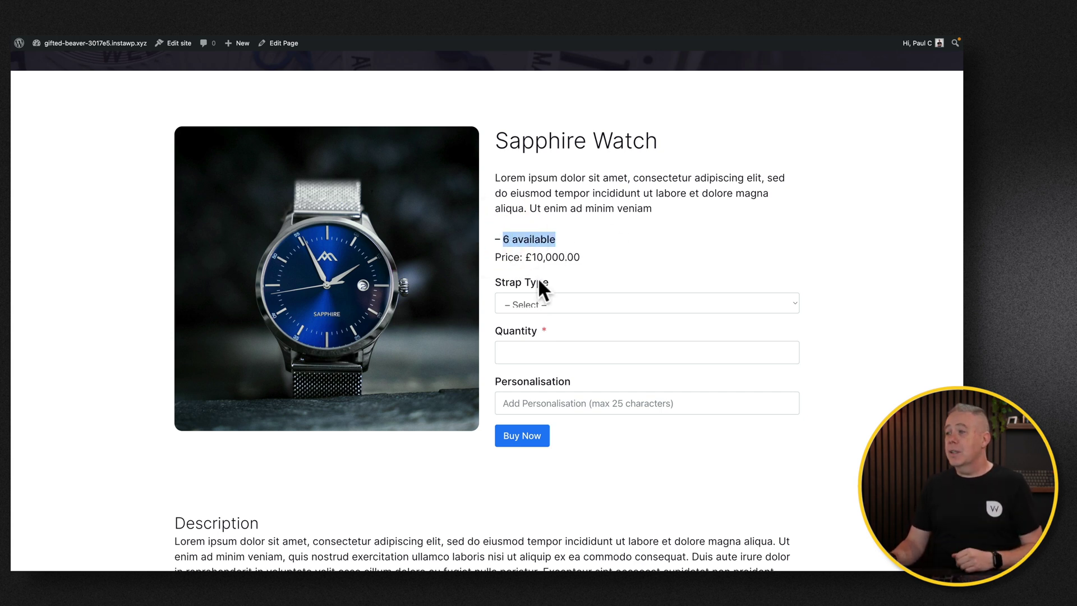
click(547, 303)
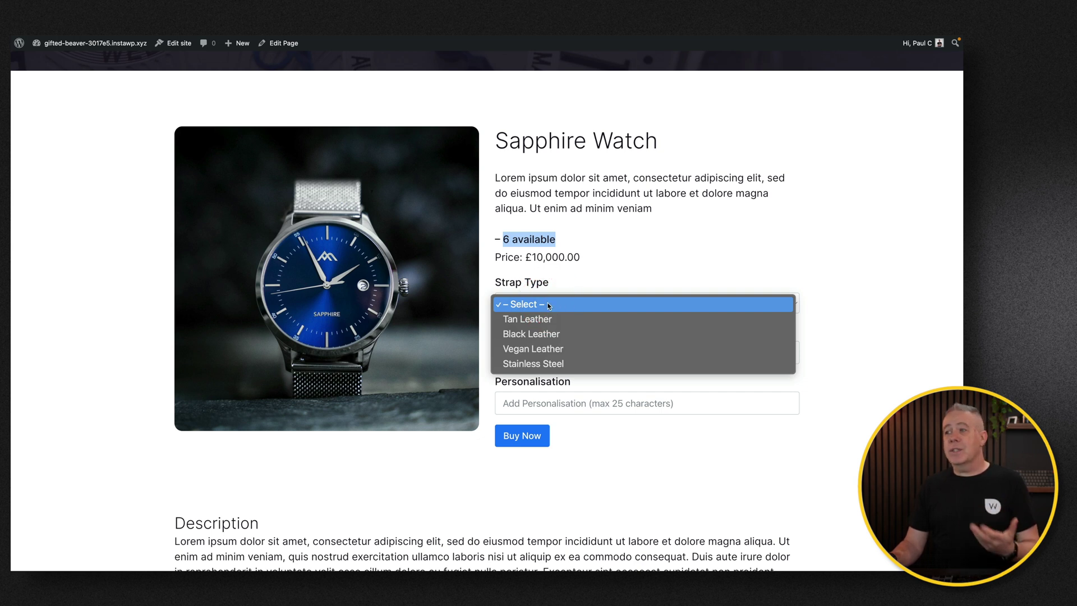
click(631, 261)
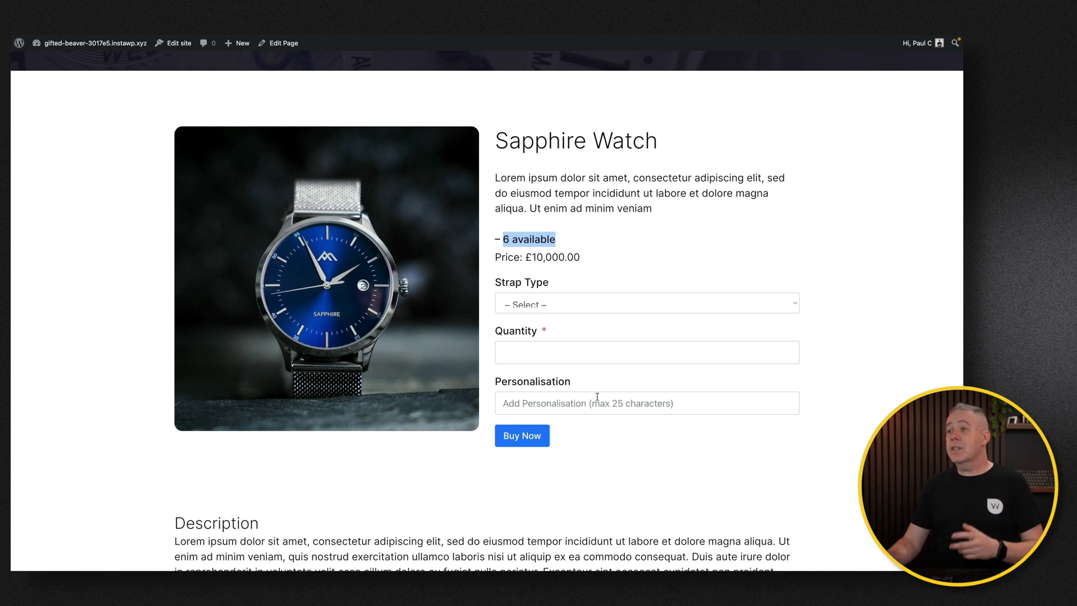
scroll(598, 397, up, 7)
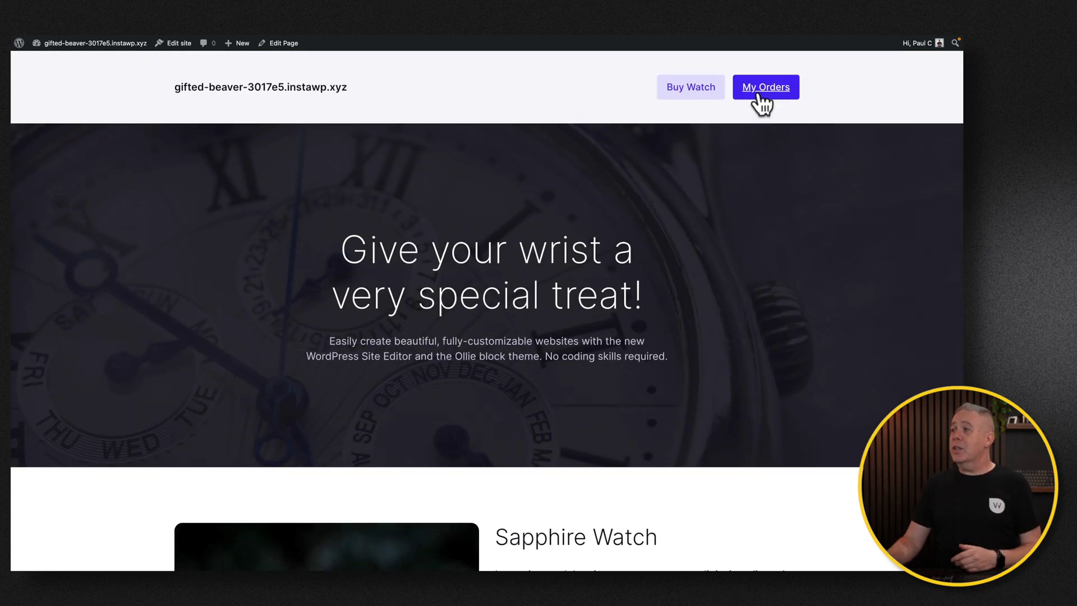
Check the My Orders payment history and view the receipt for payment #6
click(759, 90)
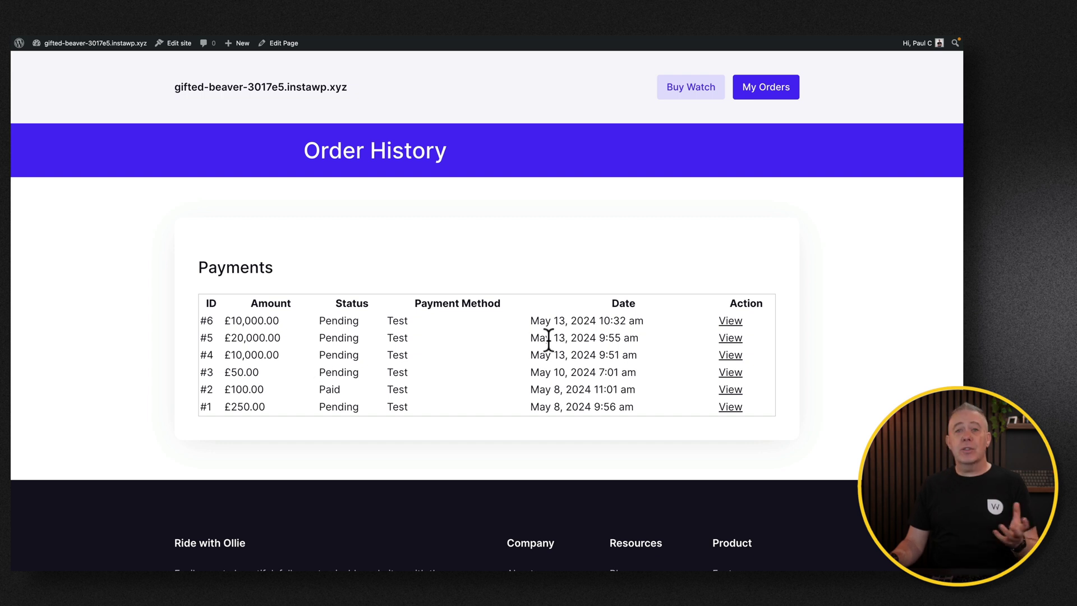
click(733, 324)
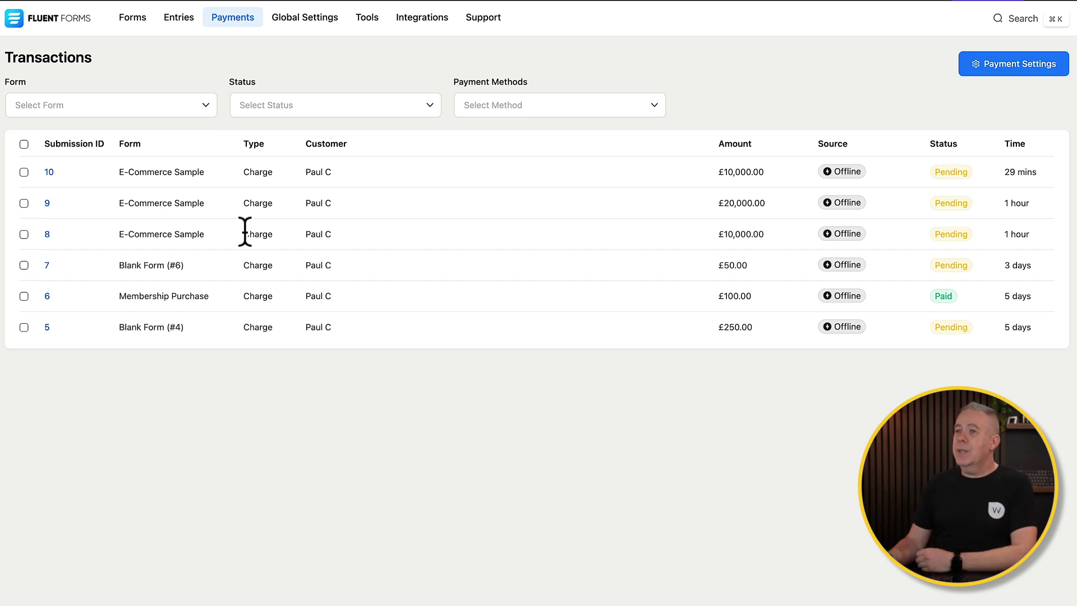
Mark submission 10's £10,000 Sapphire Watch payment as Paid, then return to the entries list
click(48, 173)
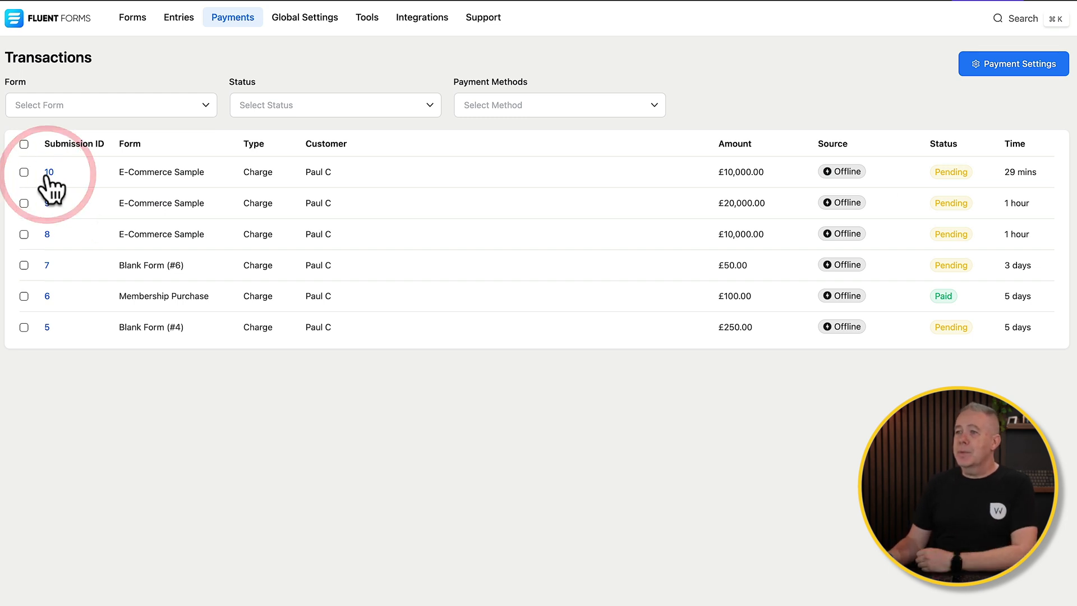
scroll(631, 568, up, 3)
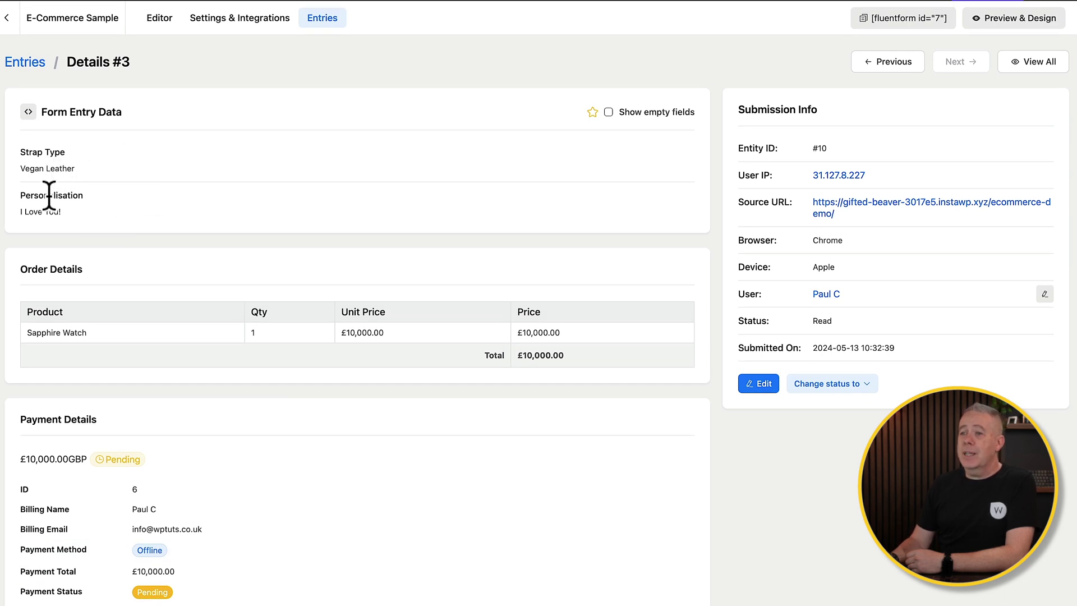
scroll(365, 392, down, 5)
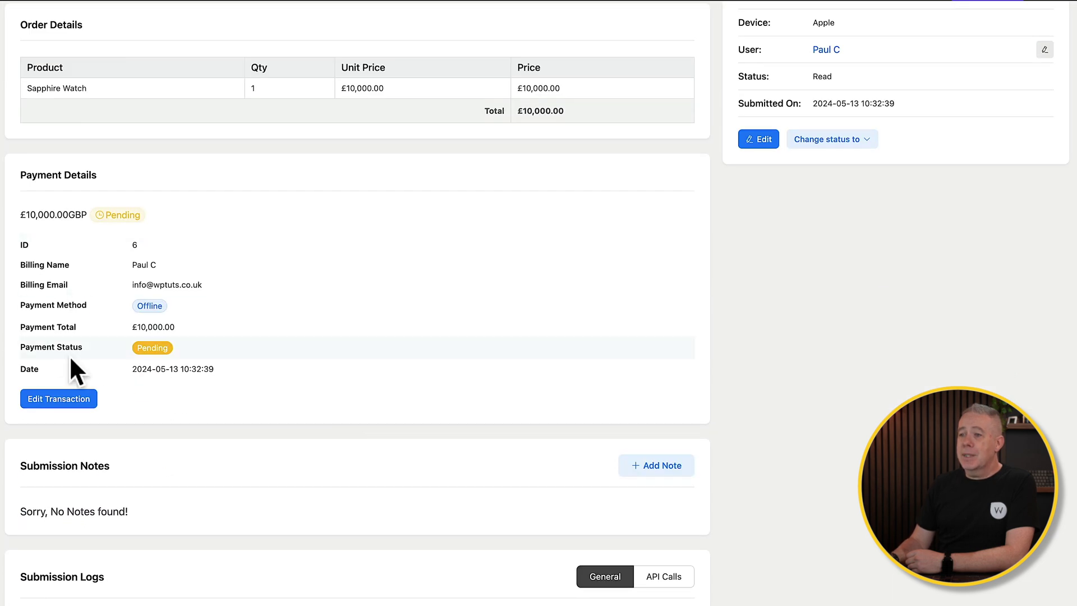
click(79, 398)
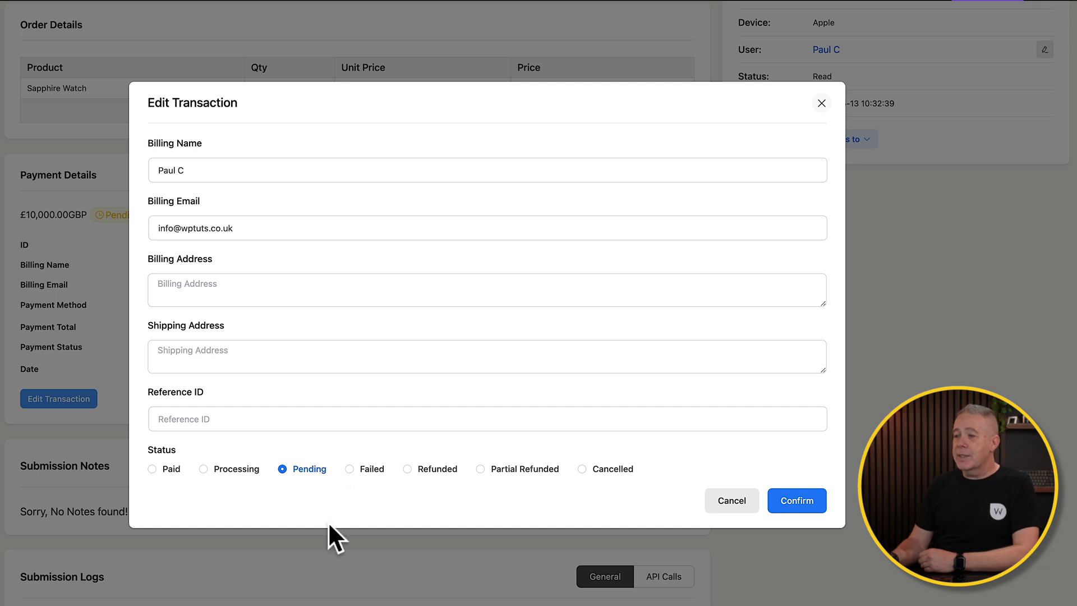
click(152, 470)
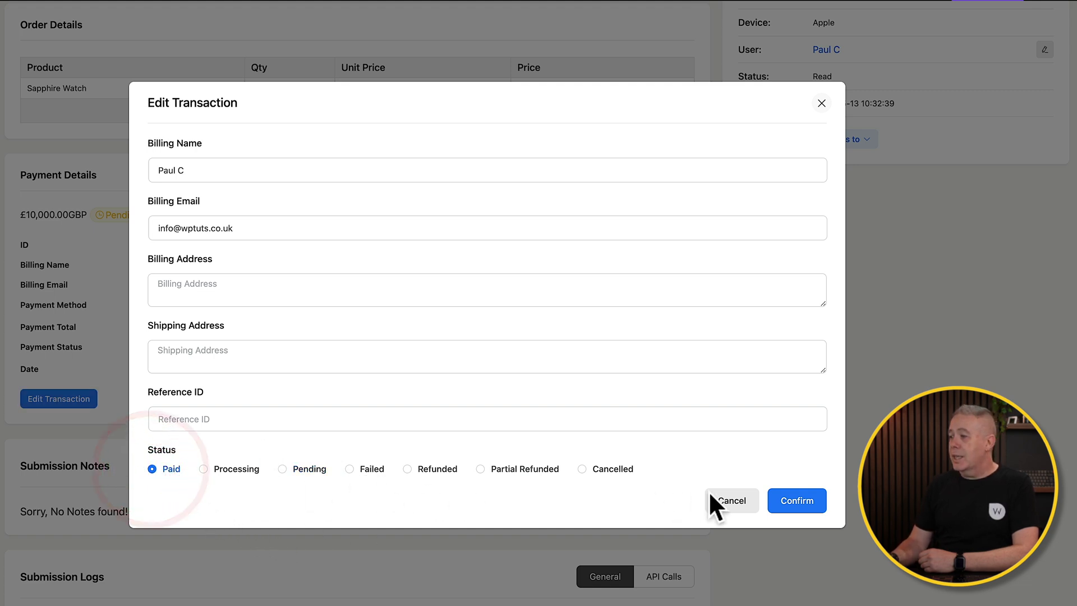
click(795, 499)
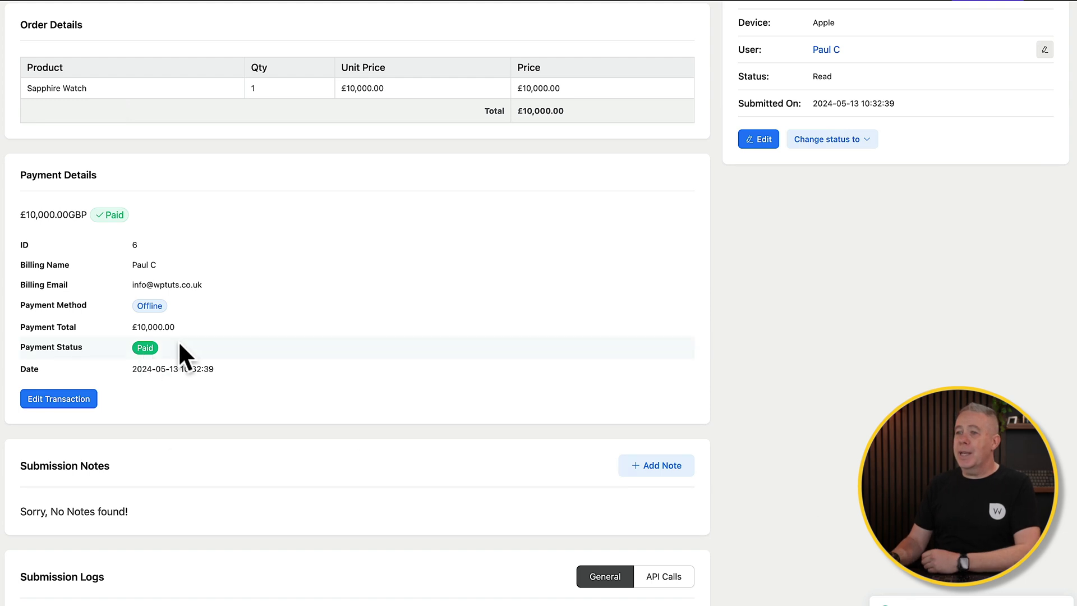
scroll(324, 352, up, 5)
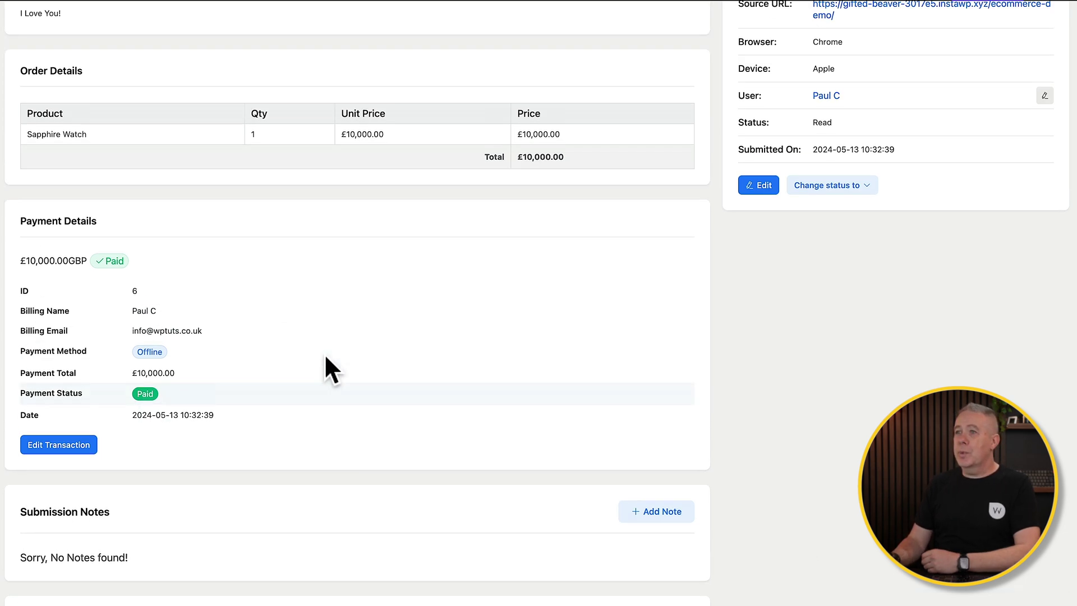
click(30, 64)
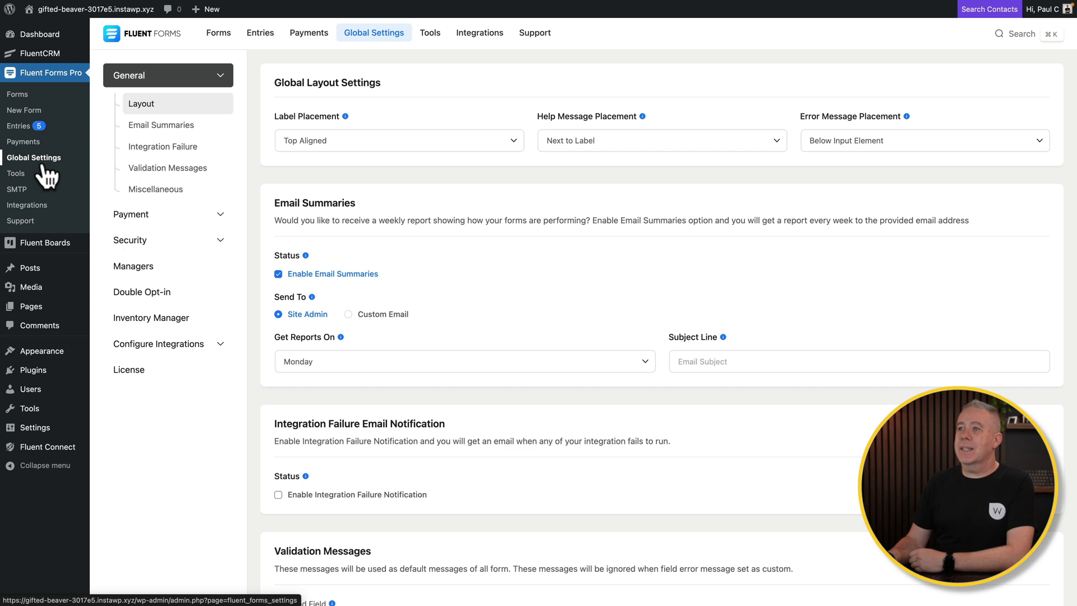
Review the General, Currency and Pages & Subscription Management payment settings, then open Payment Methods
click(223, 216)
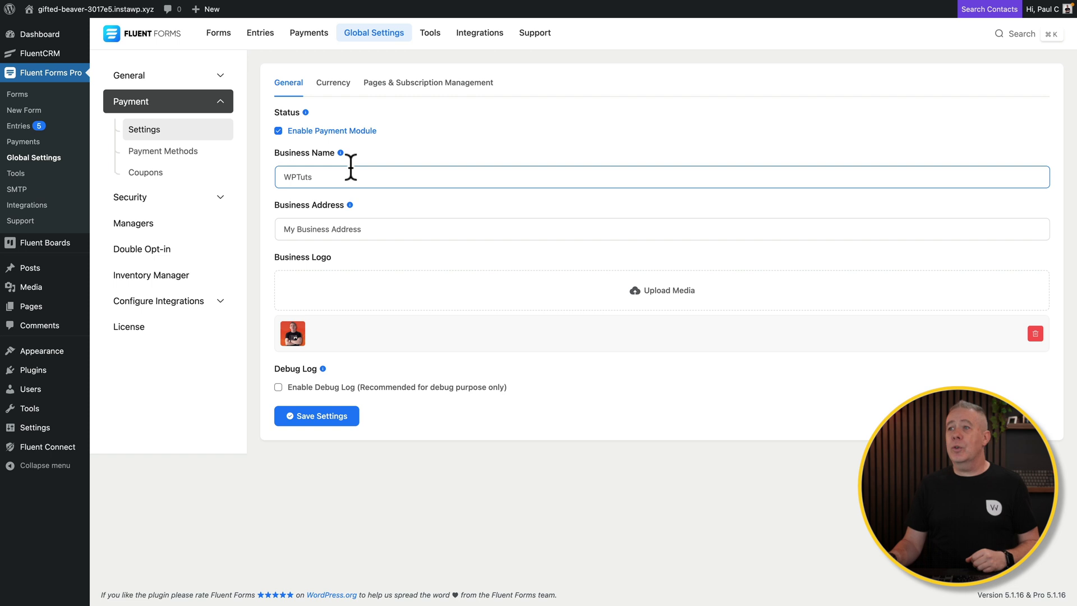
click(333, 84)
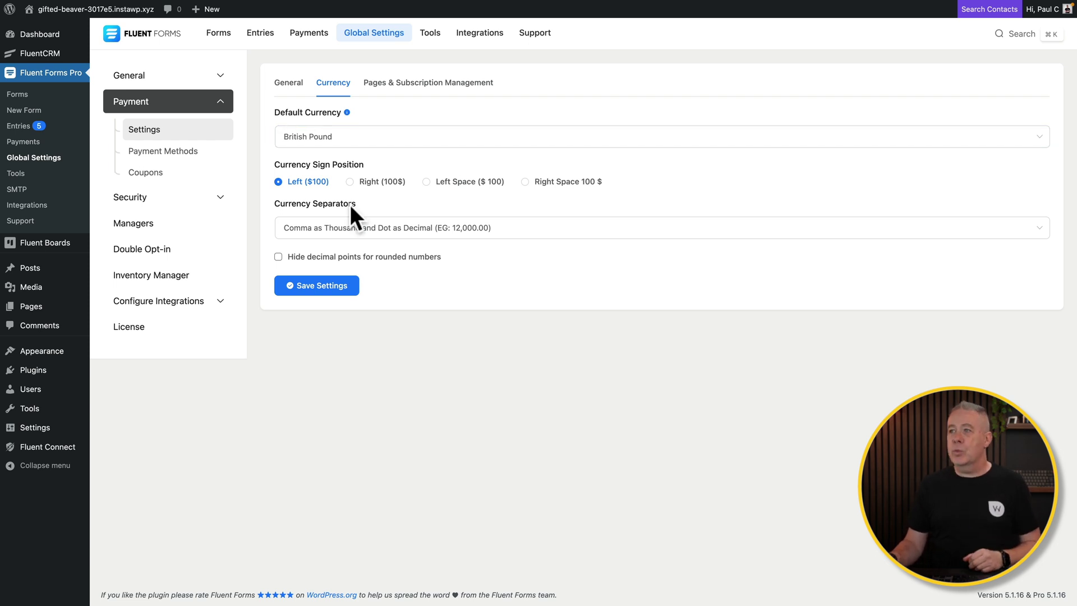
click(408, 83)
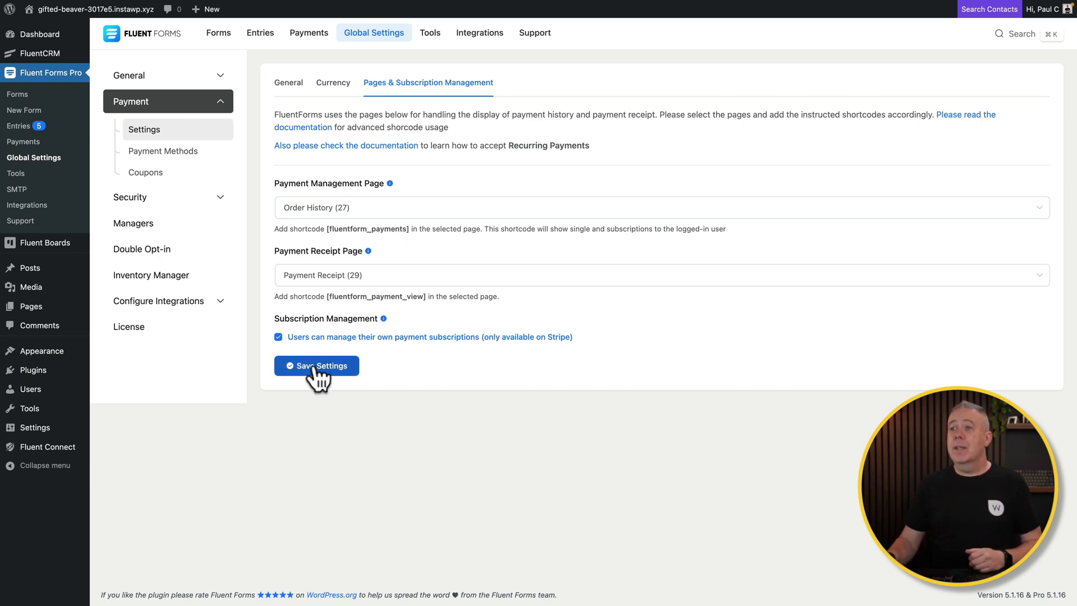
click(189, 154)
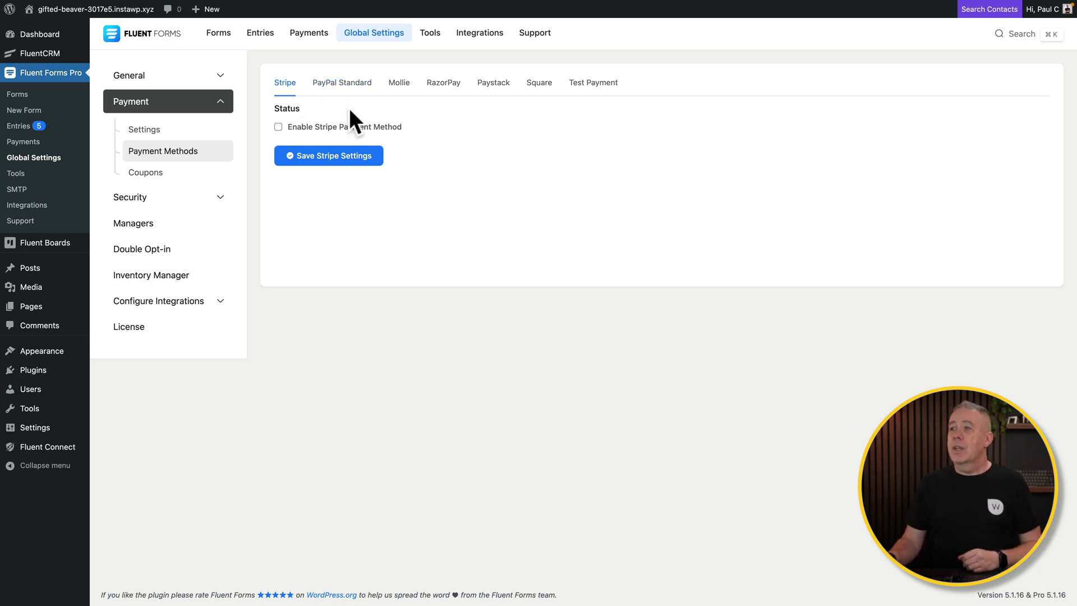
Leave Stripe disabled after trying it, and check the Test Payment settings and the empty Coupons list
click(278, 127)
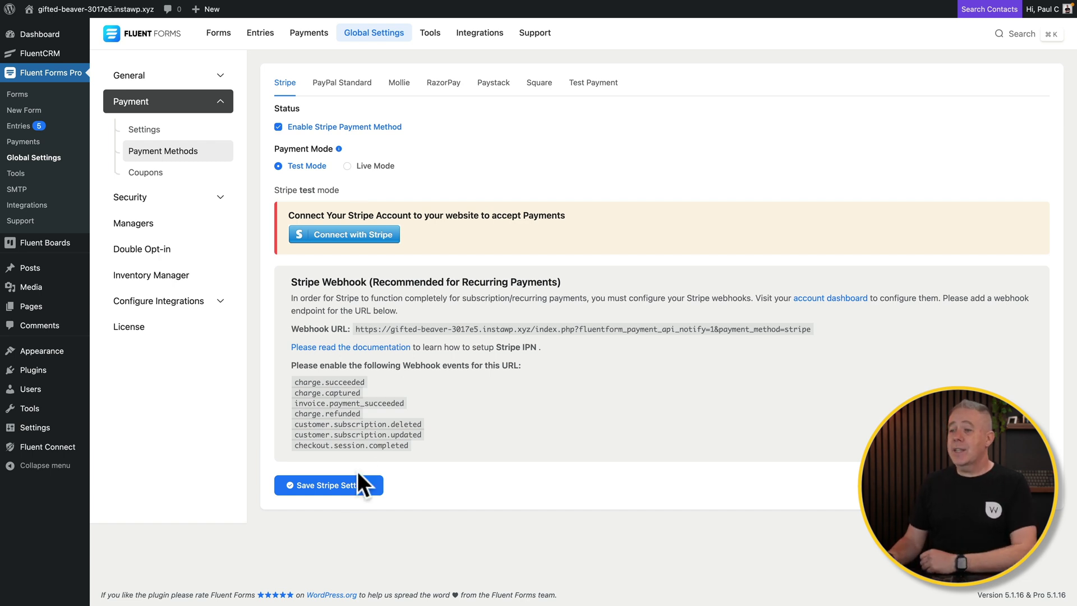
click(278, 126)
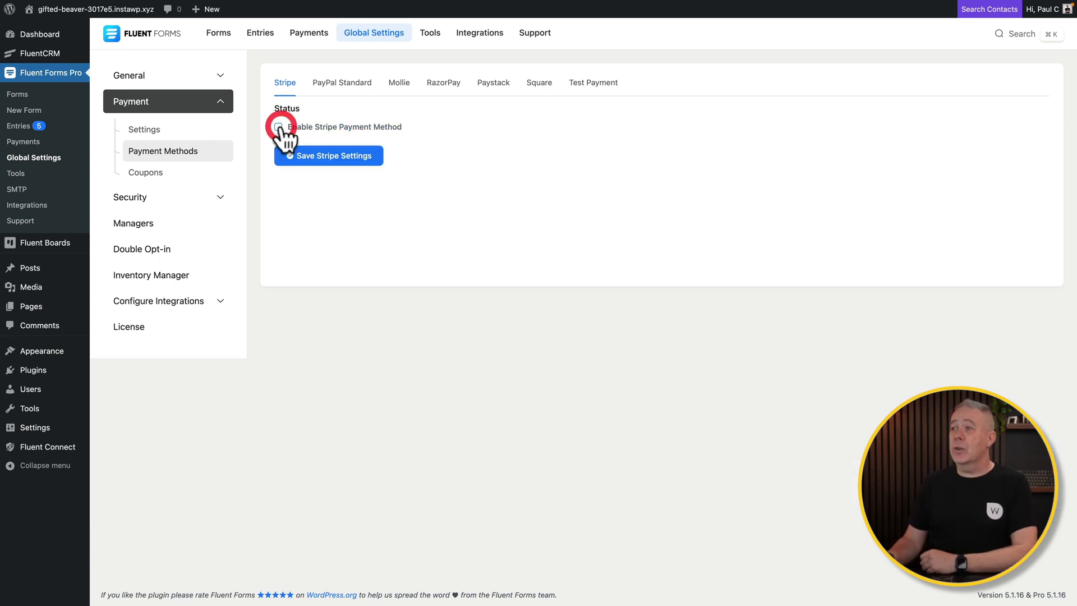
click(598, 88)
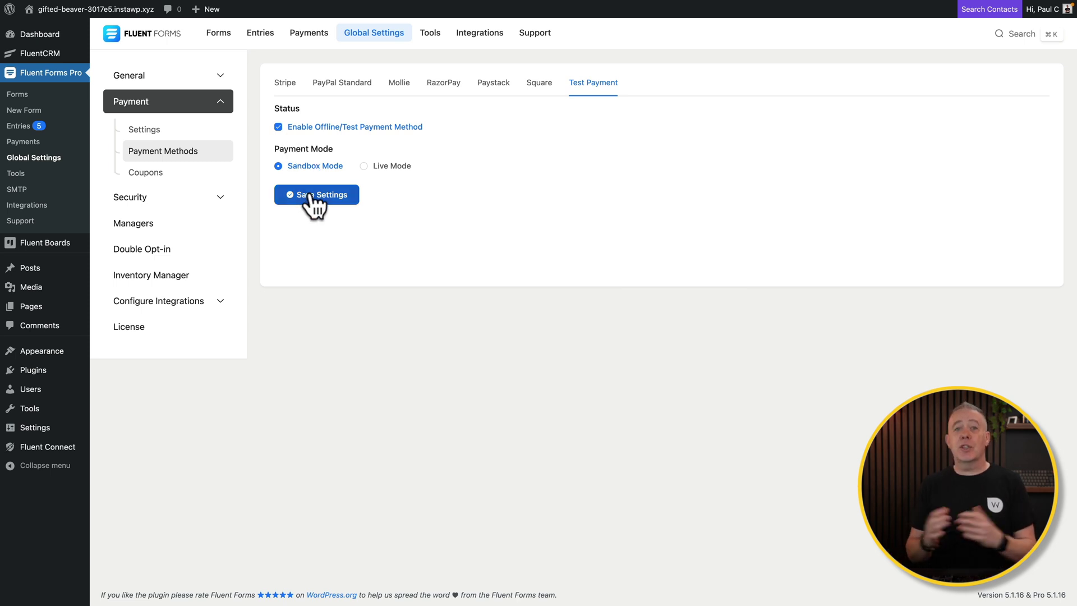
click(136, 180)
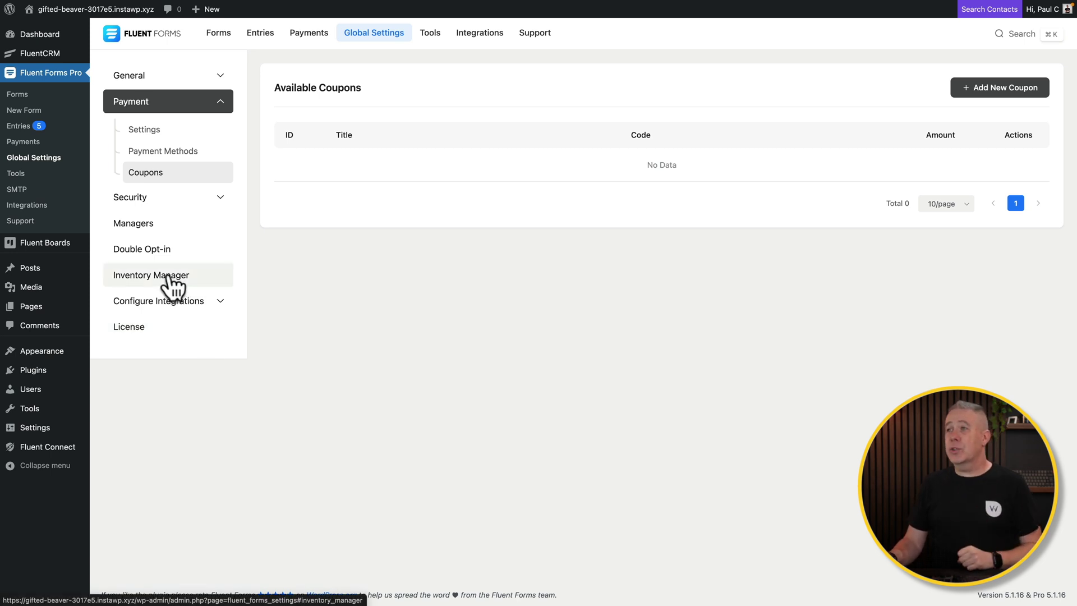
click(483, 39)
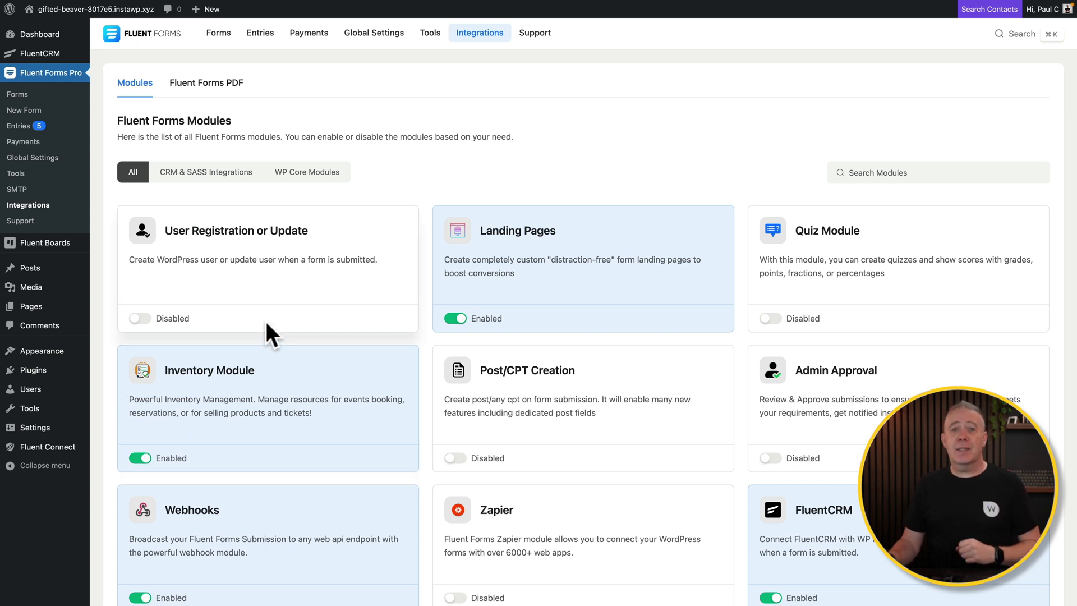
Check the Inventory Manager's Sapphire Watch stock of 10, cancelling a new inventory entry
click(372, 35)
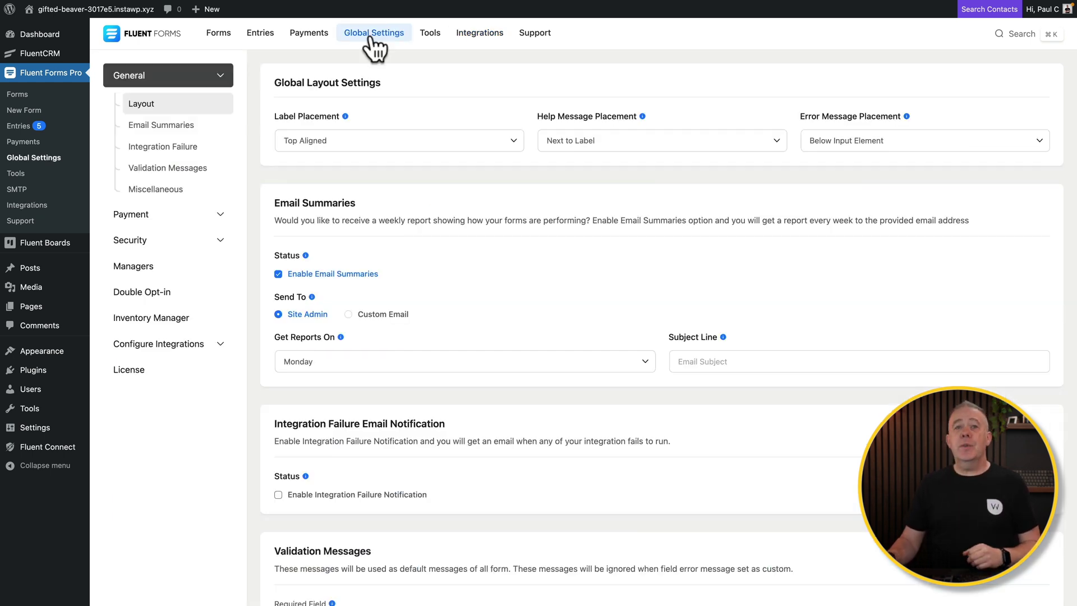
click(153, 319)
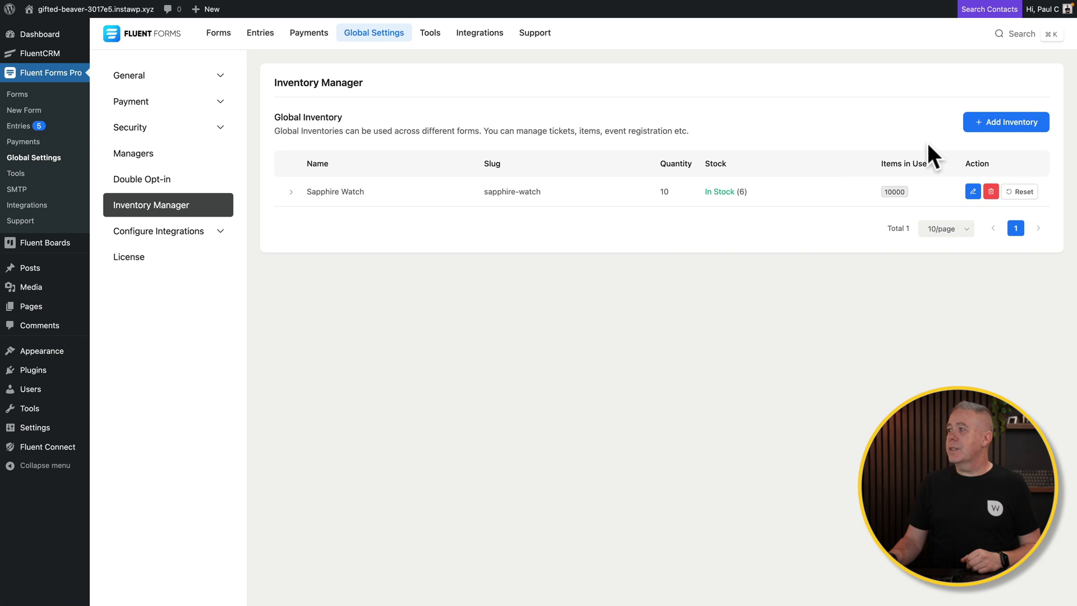
click(1007, 123)
click(483, 171)
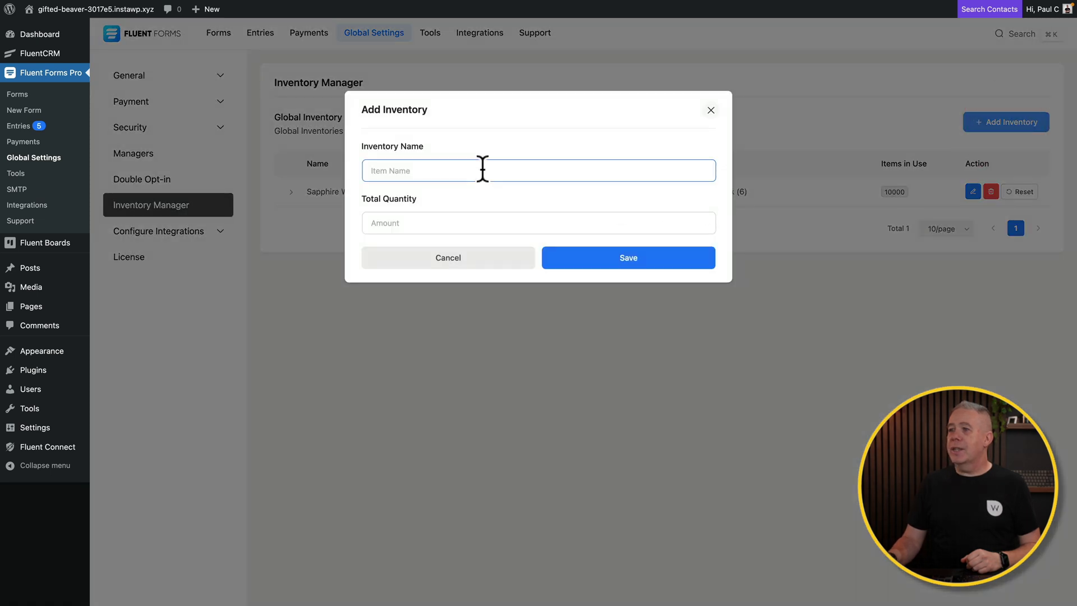
click(479, 223)
click(476, 264)
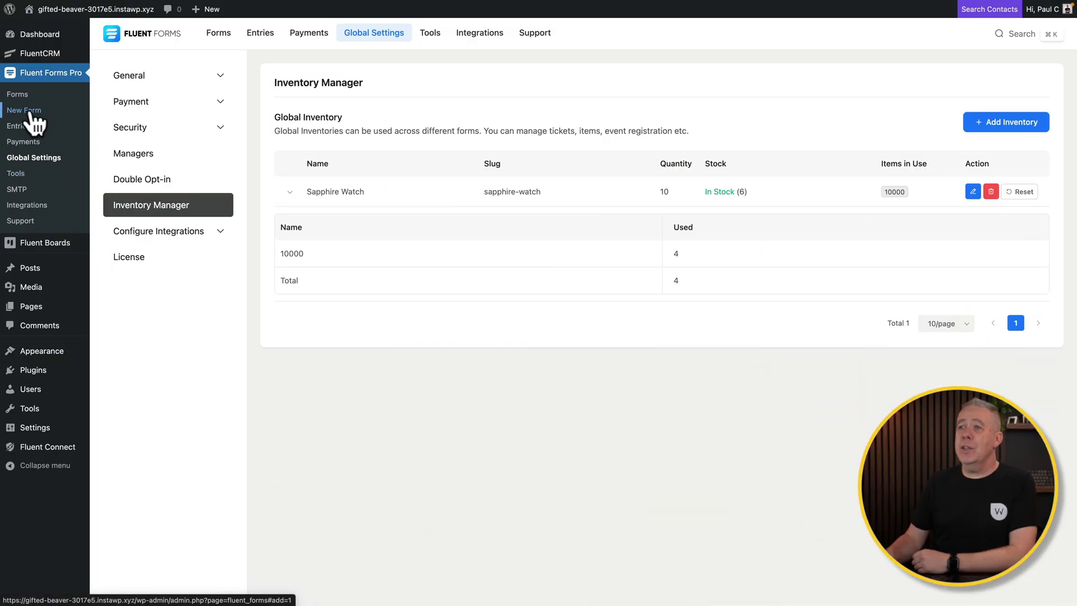
Create a new blank form and add a Payment Item field from Payment Fields
click(31, 111)
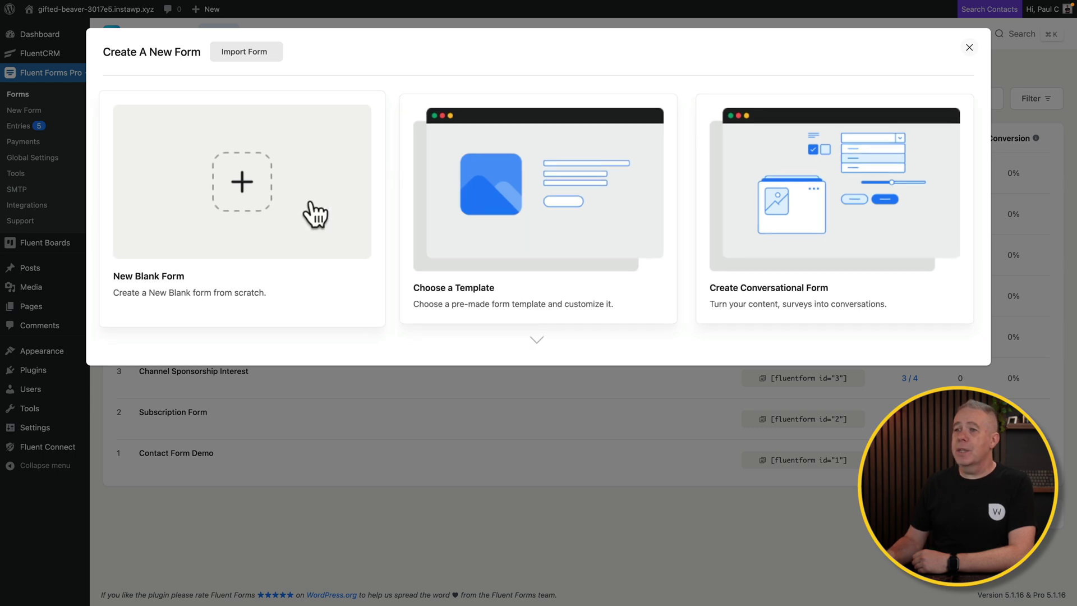
click(271, 192)
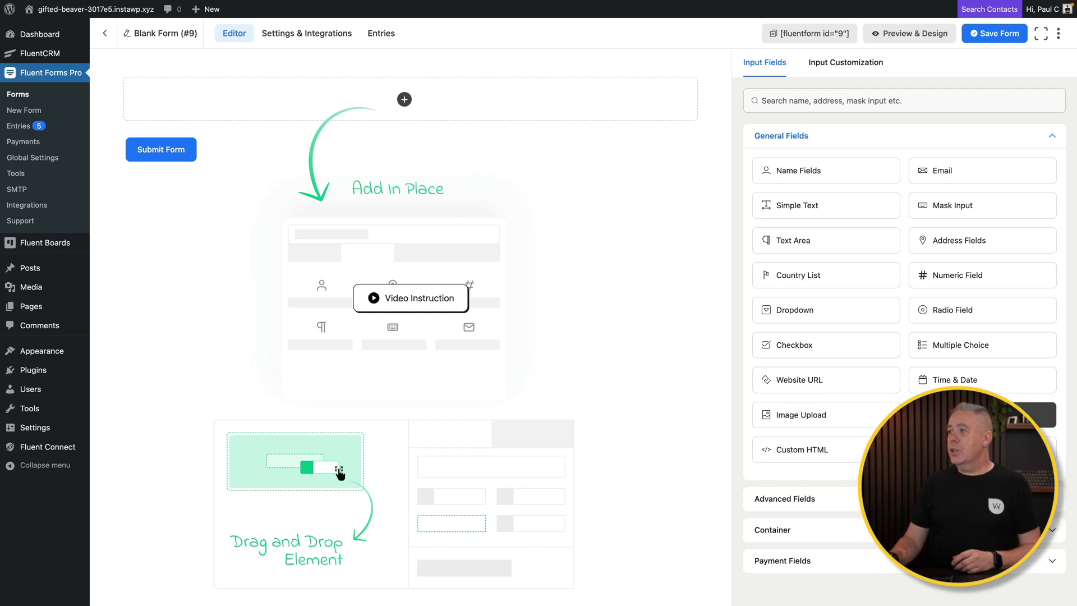
click(808, 450)
click(805, 480)
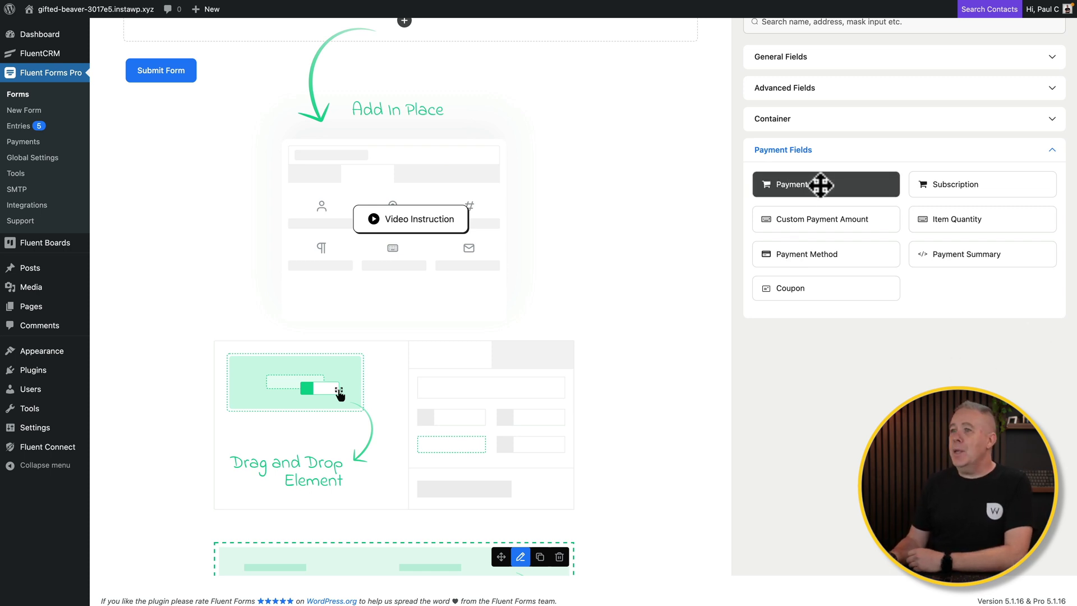
click(823, 185)
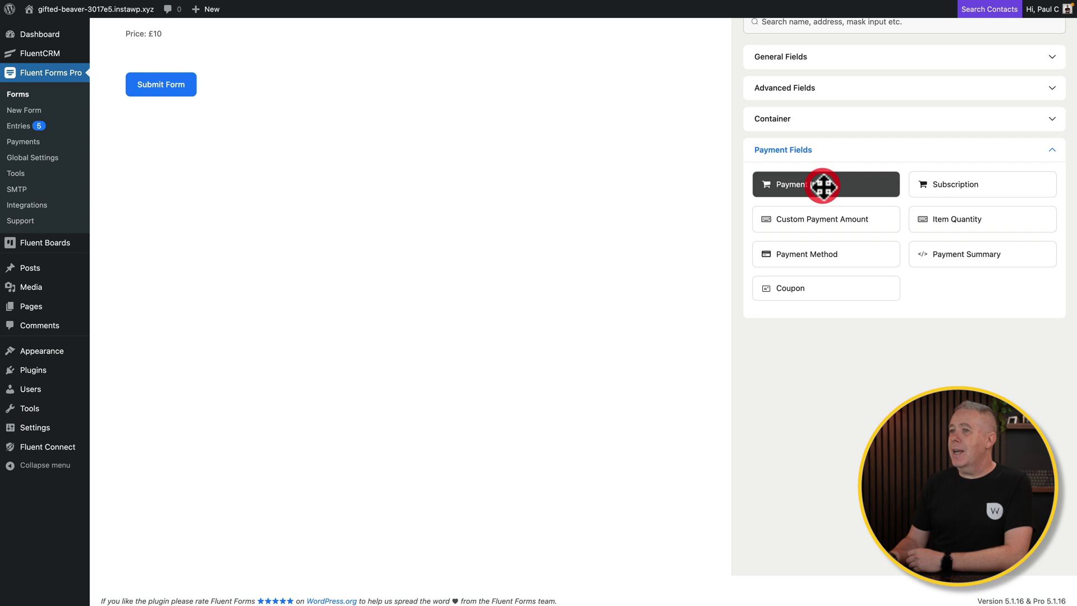
scroll(506, 234, up, 2)
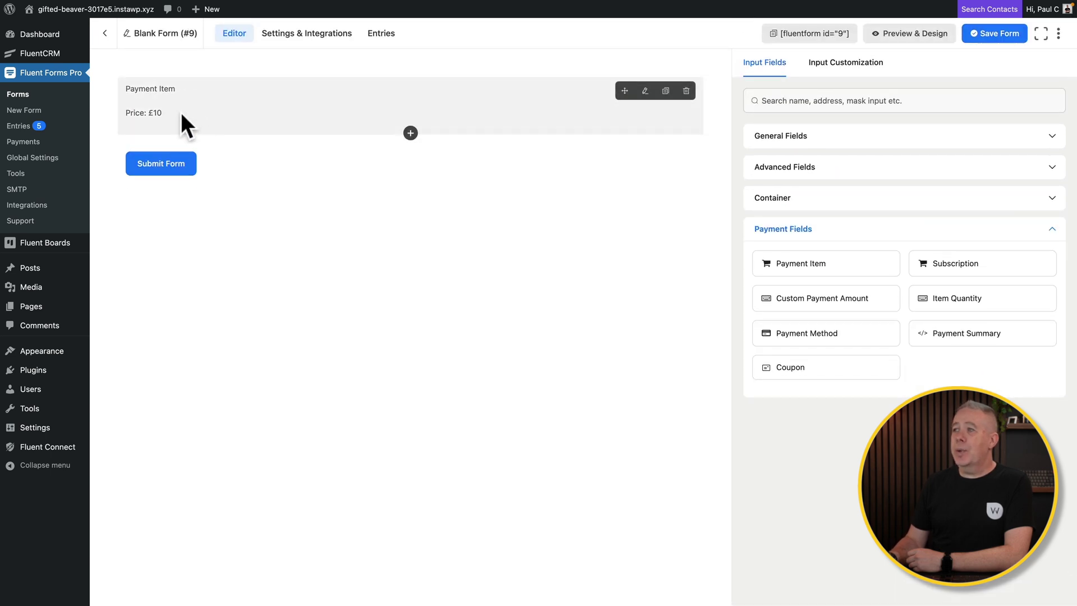
click(190, 93)
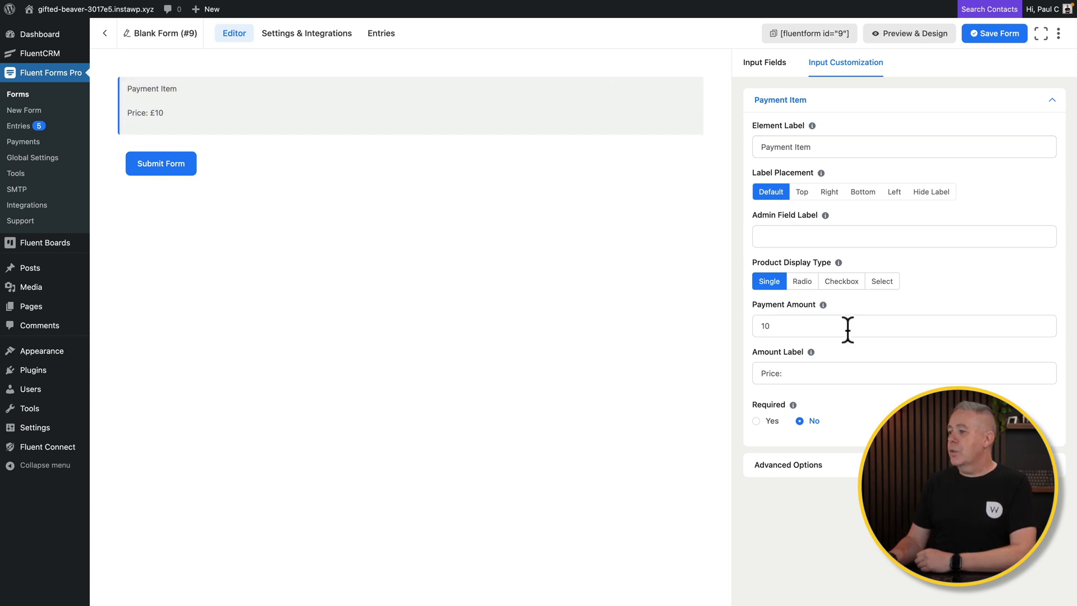
Link the payment item to the global Sapphire Watch inventory and enable Show Available Stock
click(789, 467)
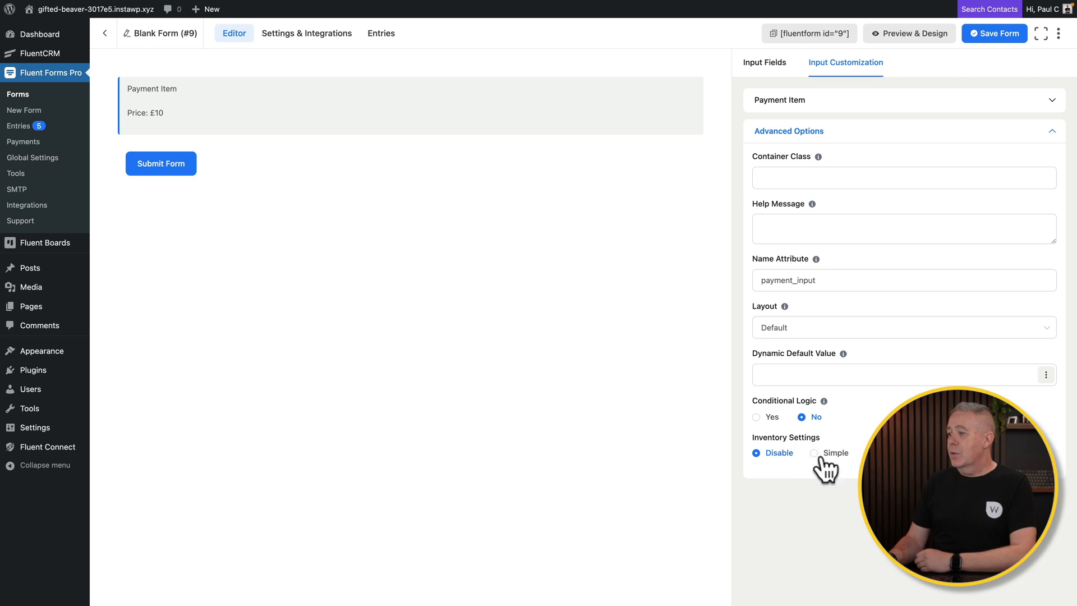
click(869, 453)
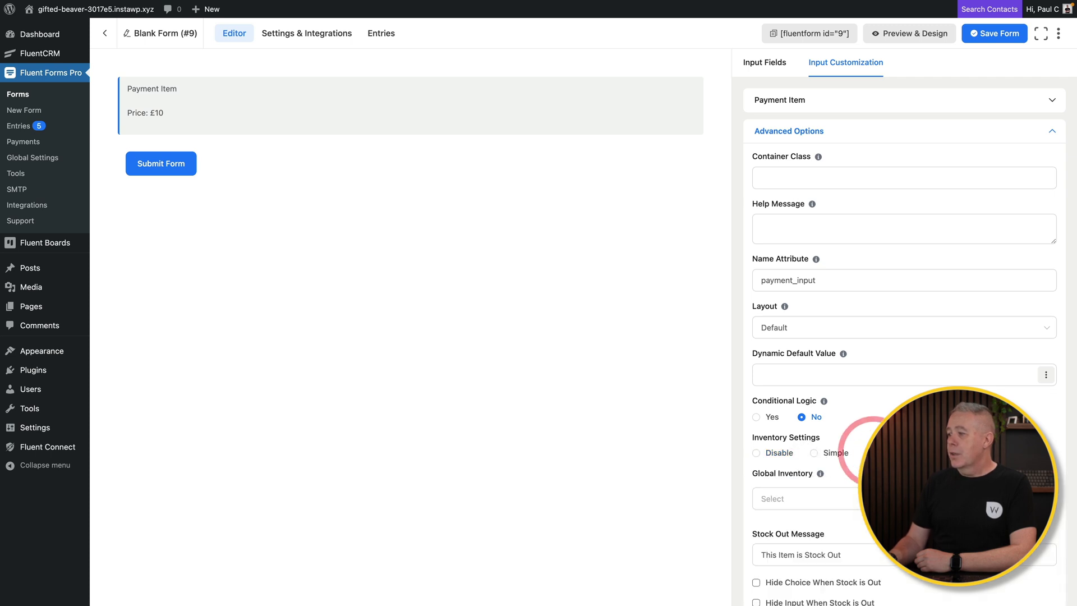
scroll(864, 443, down, 3)
click(860, 423)
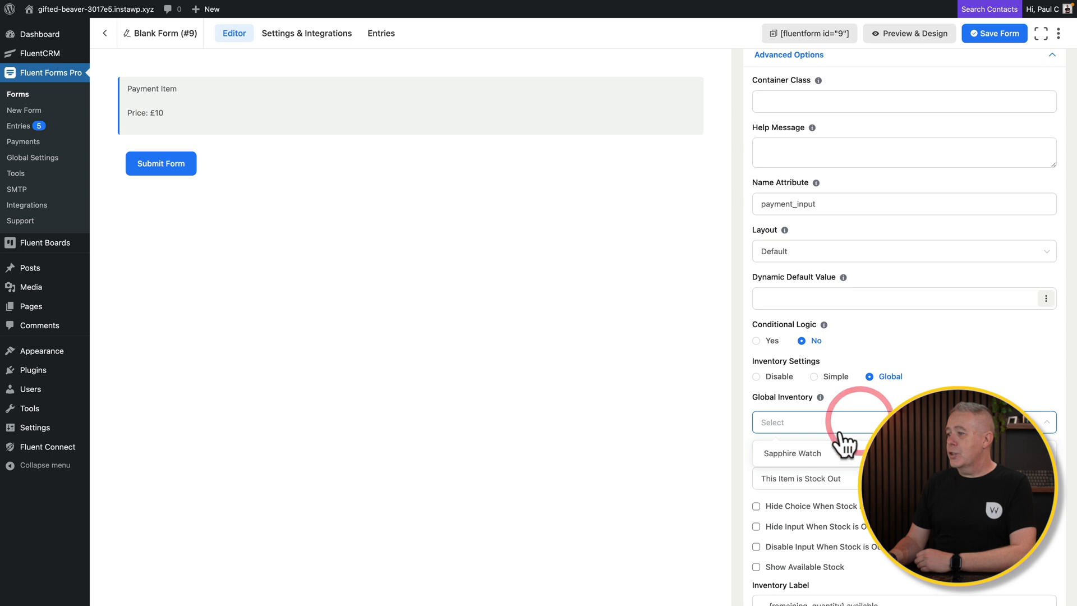
click(804, 454)
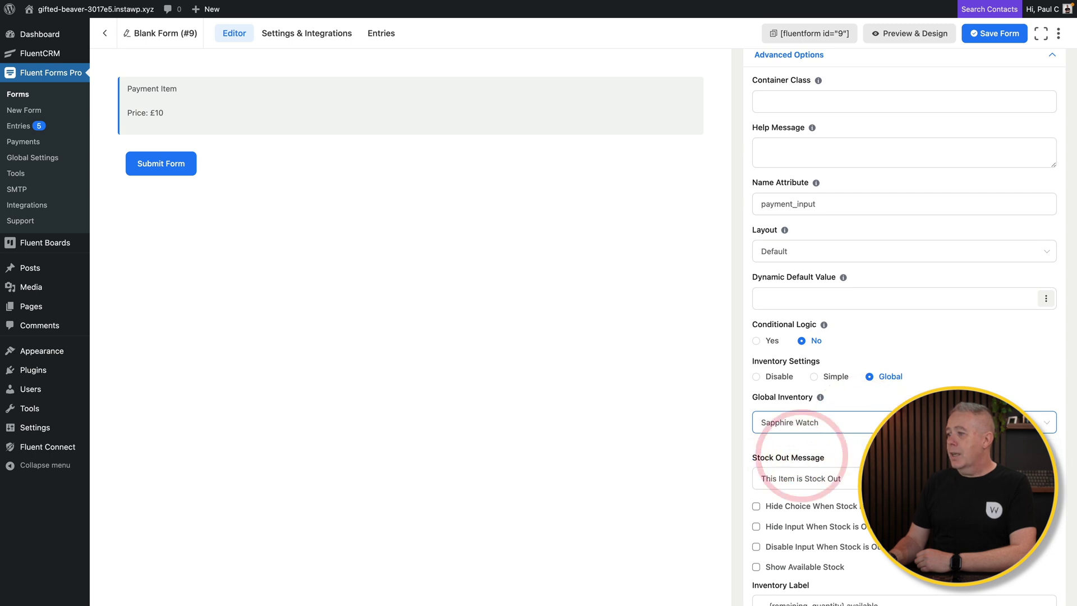
scroll(865, 455, down, 2)
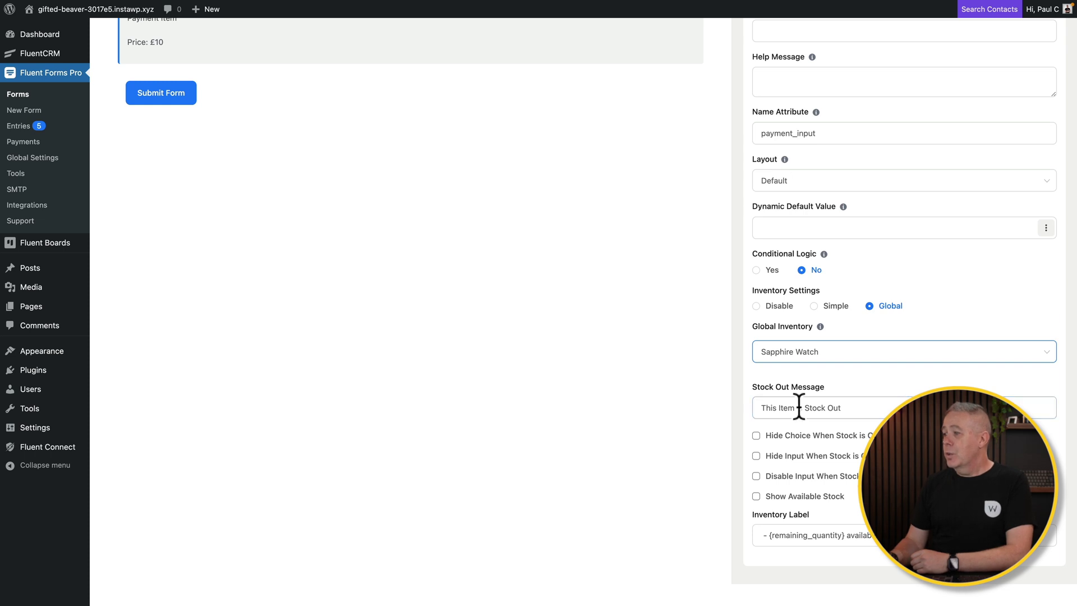
click(770, 411)
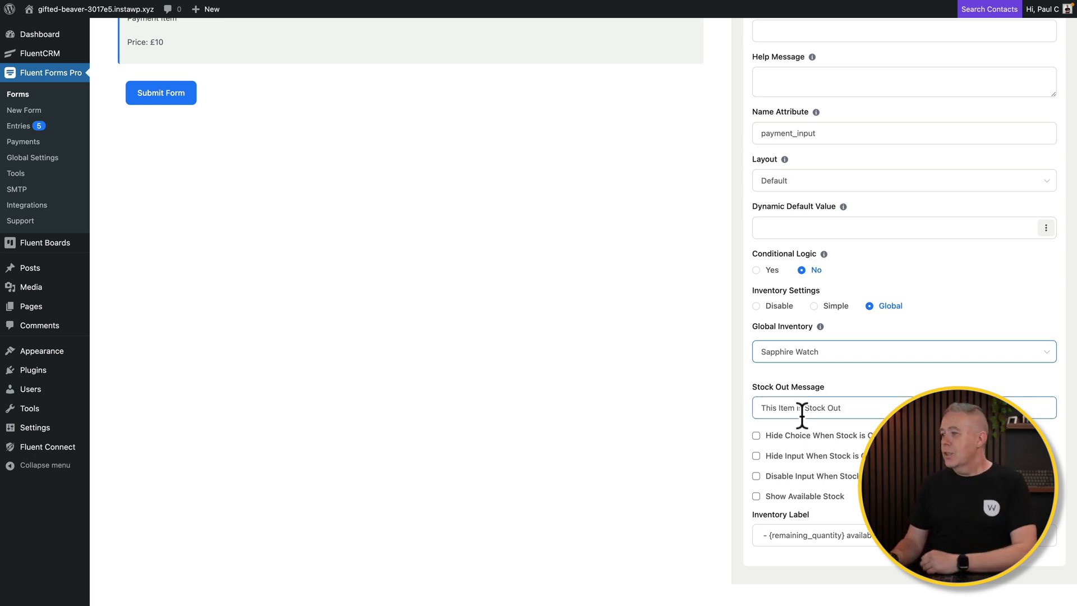
click(803, 498)
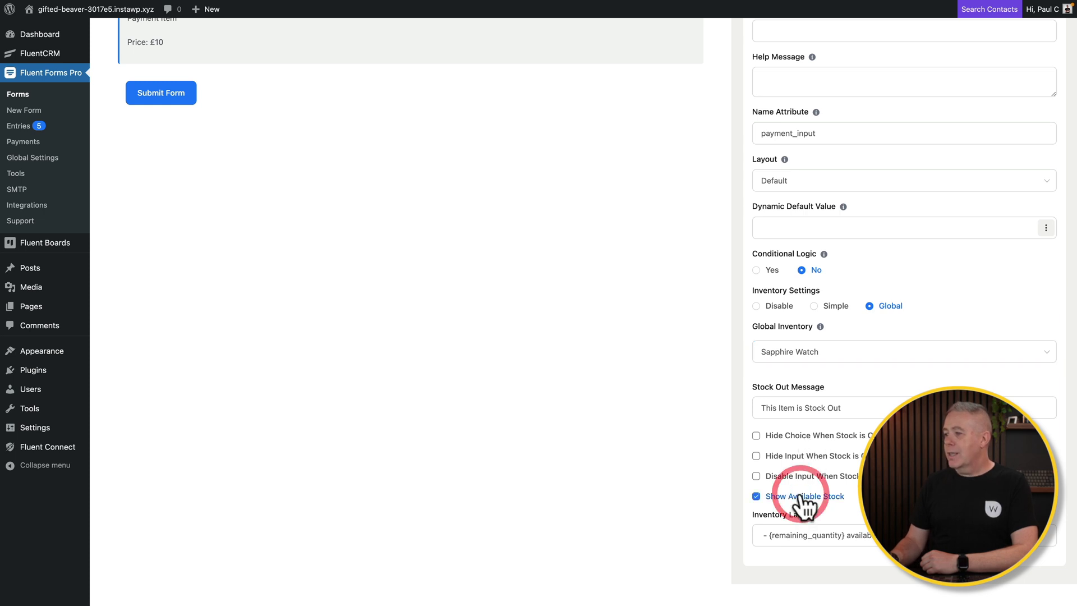
scroll(583, 312, up, 3)
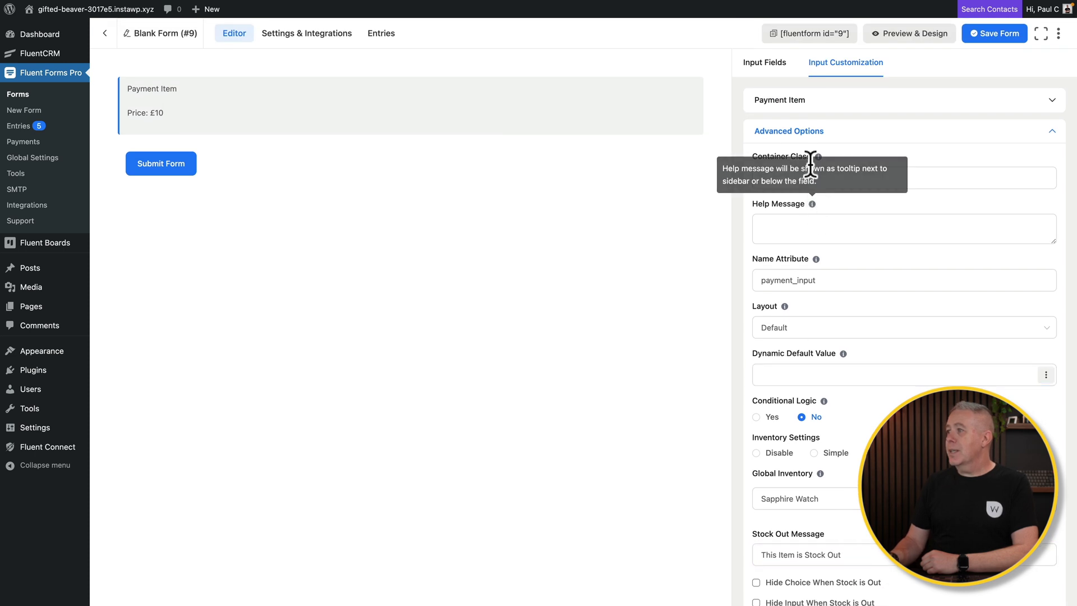
click(792, 101)
Set the element label and admin field label to Sapphire Watch
click(815, 148)
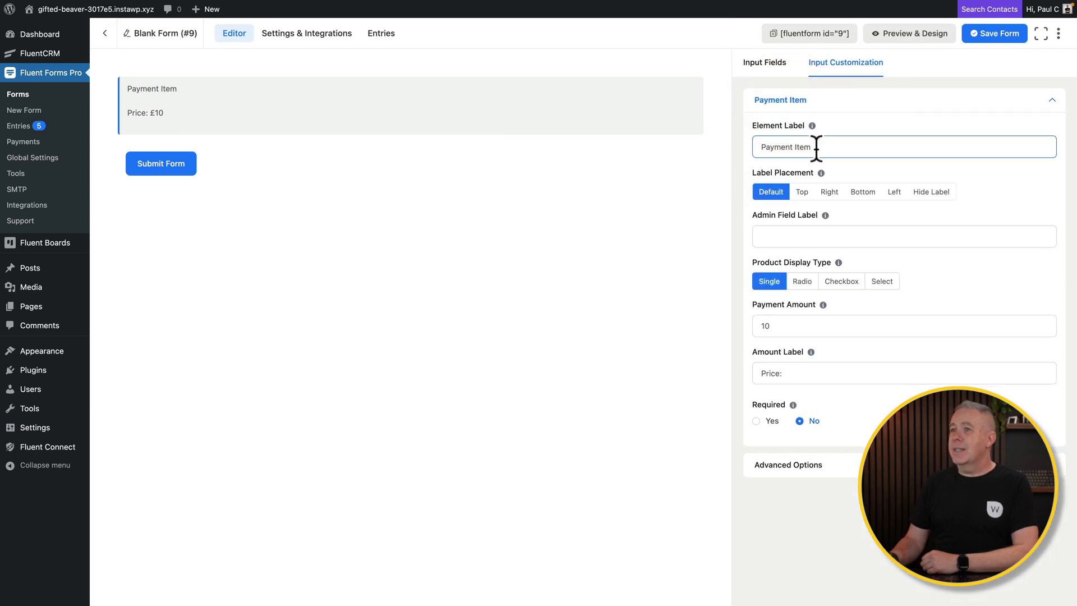
key(super+a)
text(Sapphire Watch)
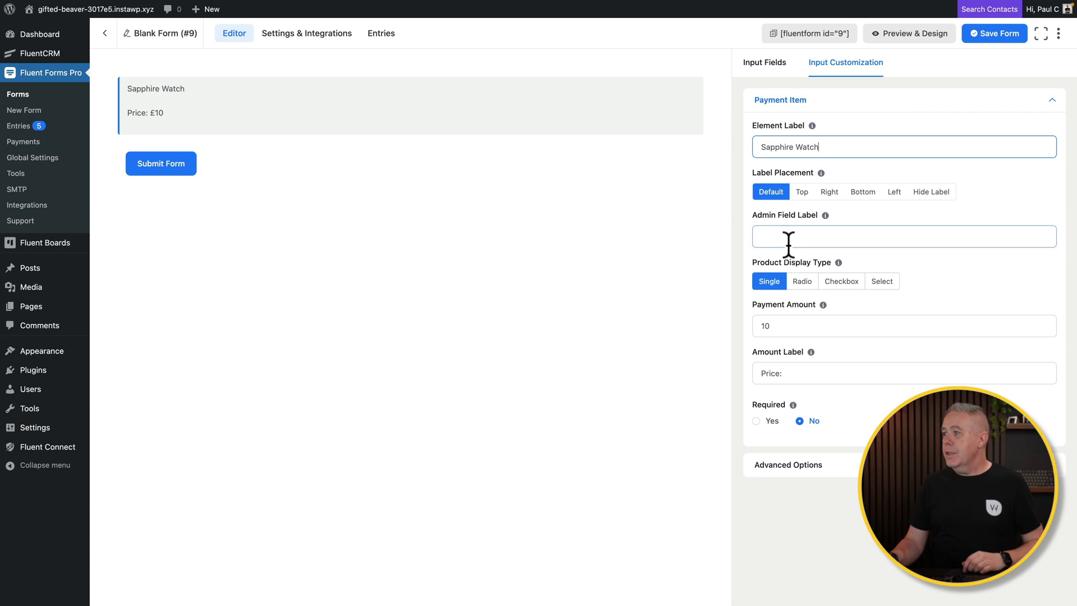
click(797, 237)
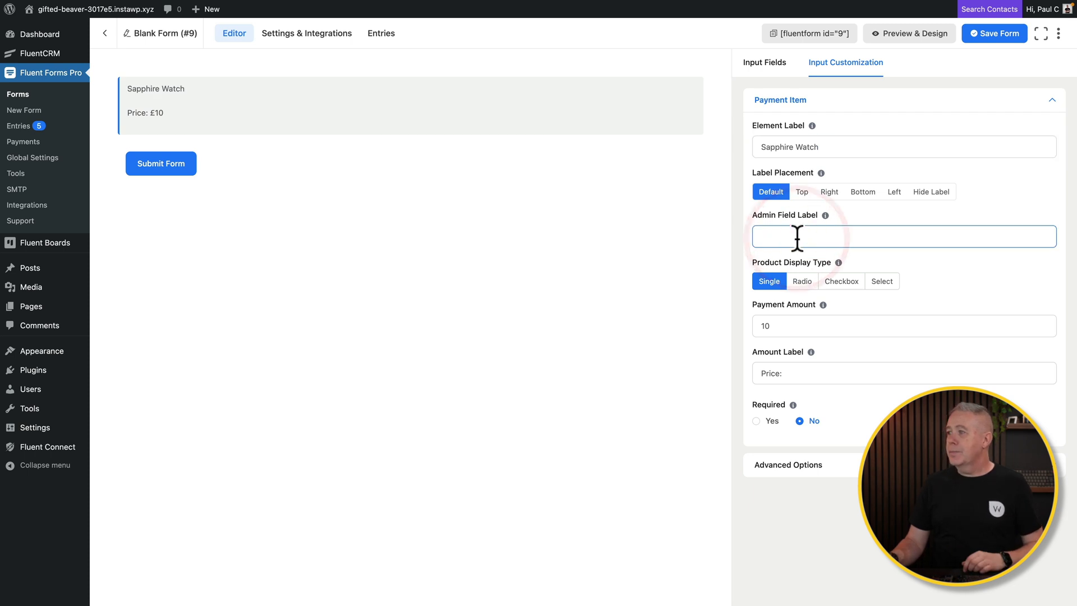
text(Sapphire Watch)
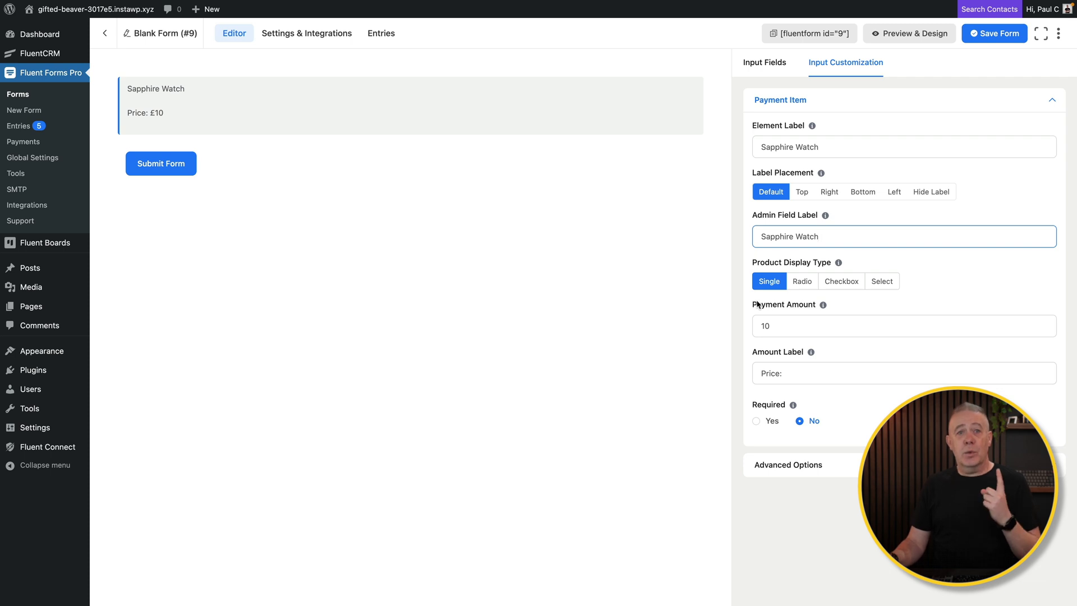
Keep Single display type, set the payment amount to 10000, and make the field required
click(803, 282)
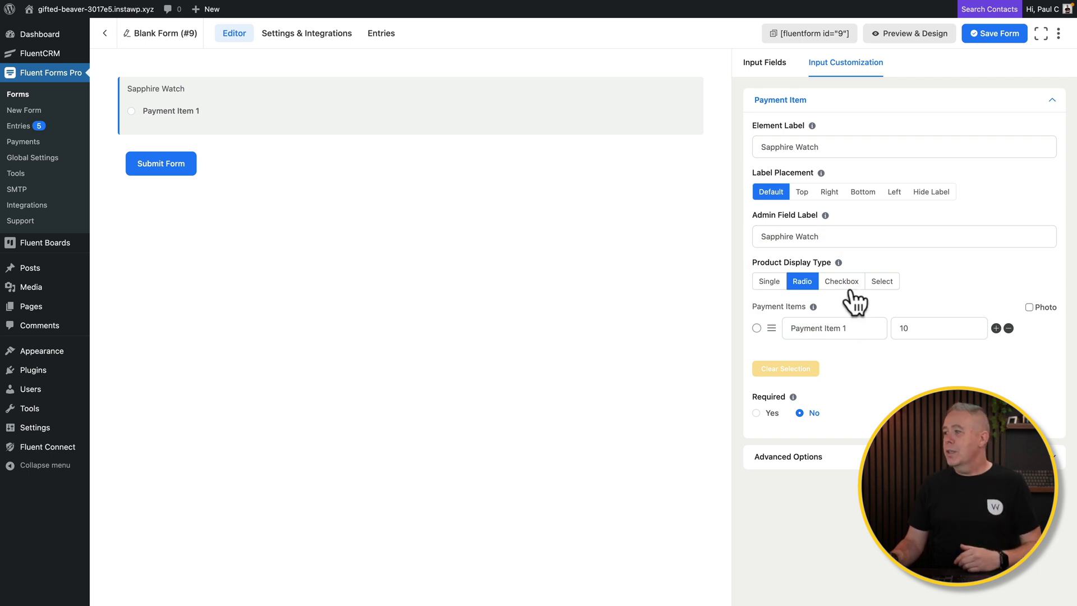
click(846, 286)
click(888, 285)
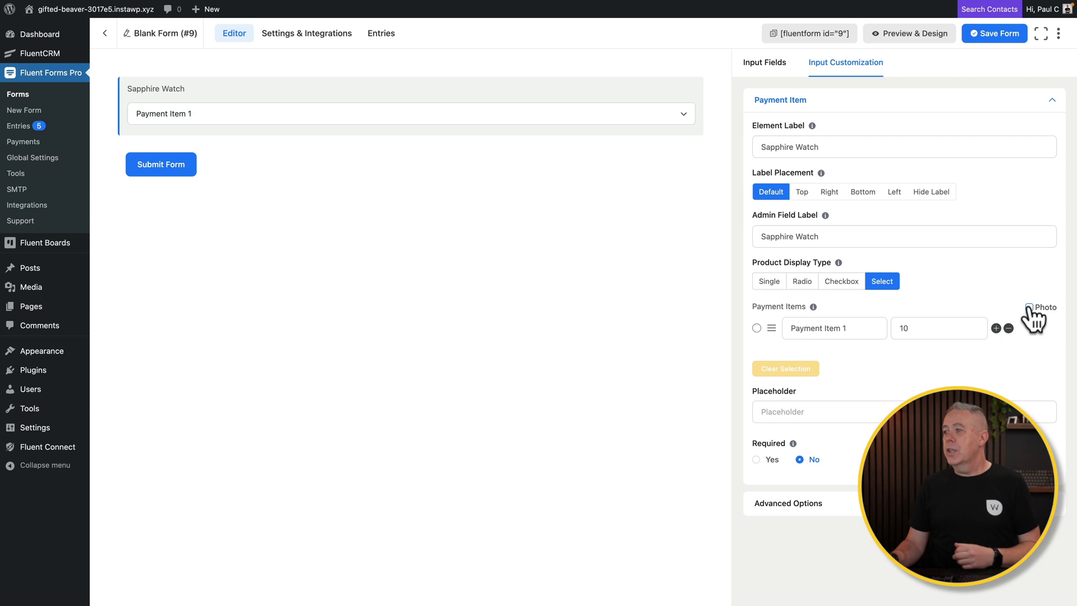
click(770, 283)
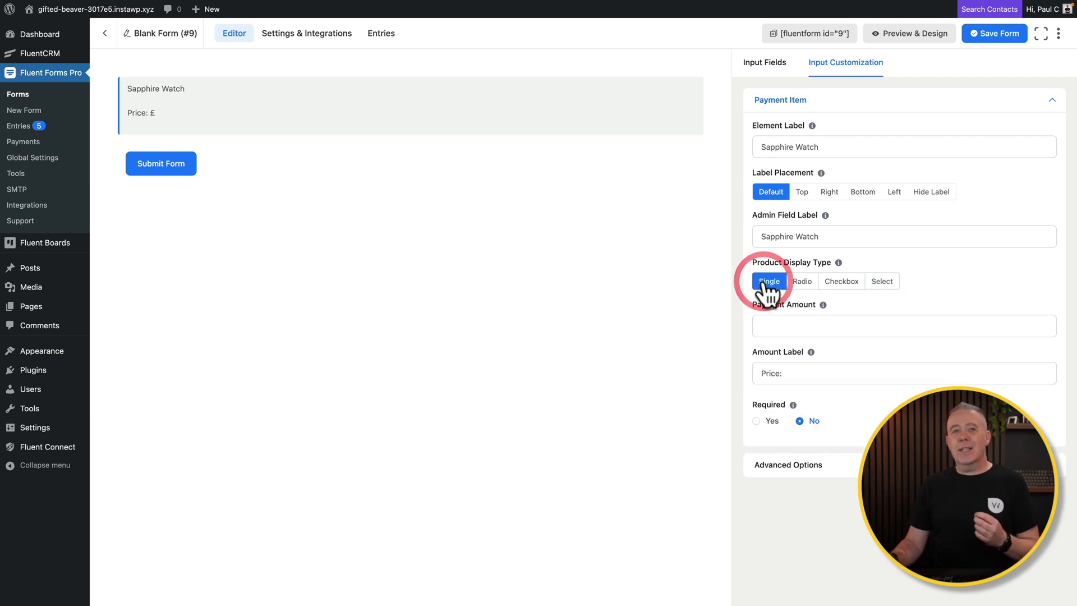
click(790, 328)
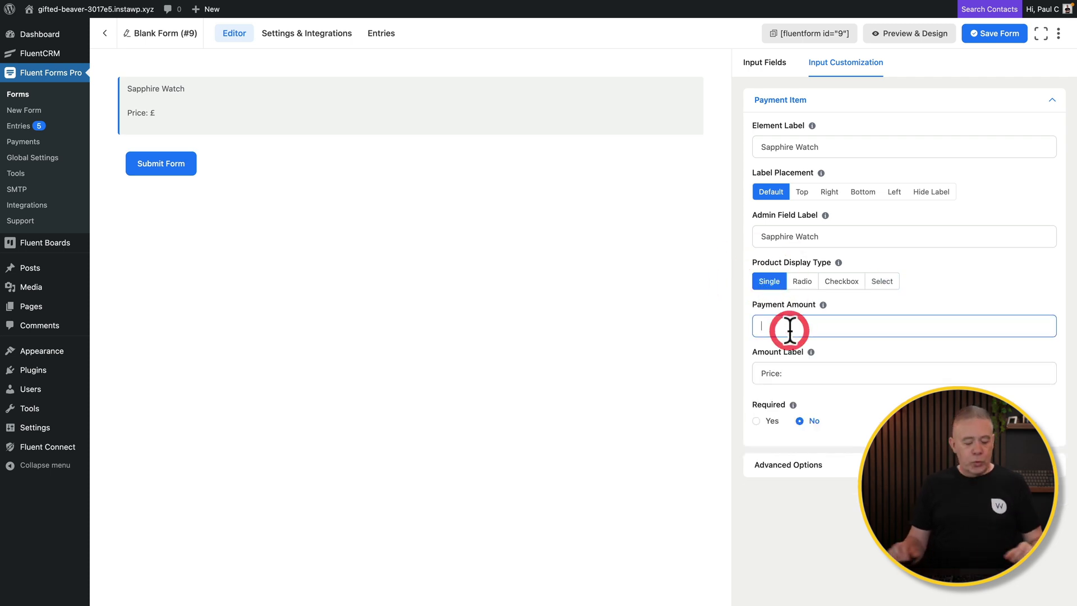
text(10000)
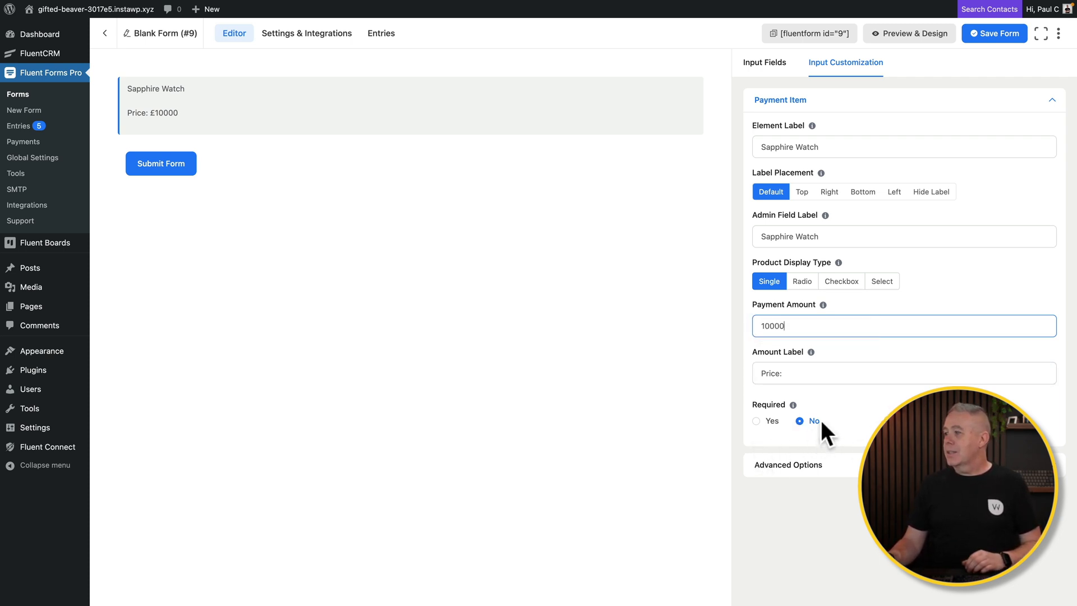
click(756, 420)
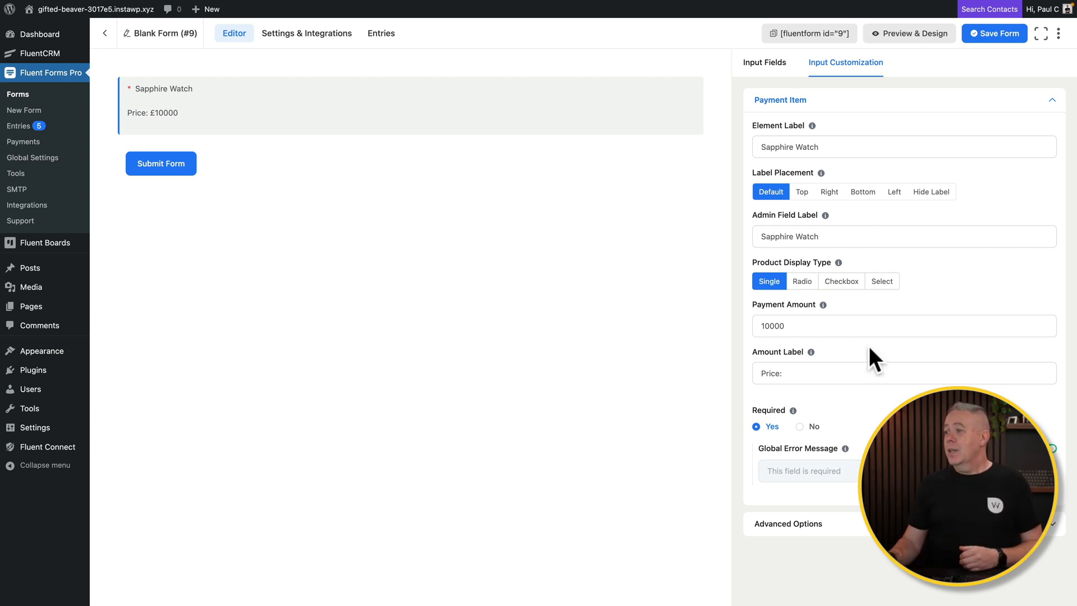
Delete the Coupon field and add a Payment Method field with Offline Payment
click(774, 66)
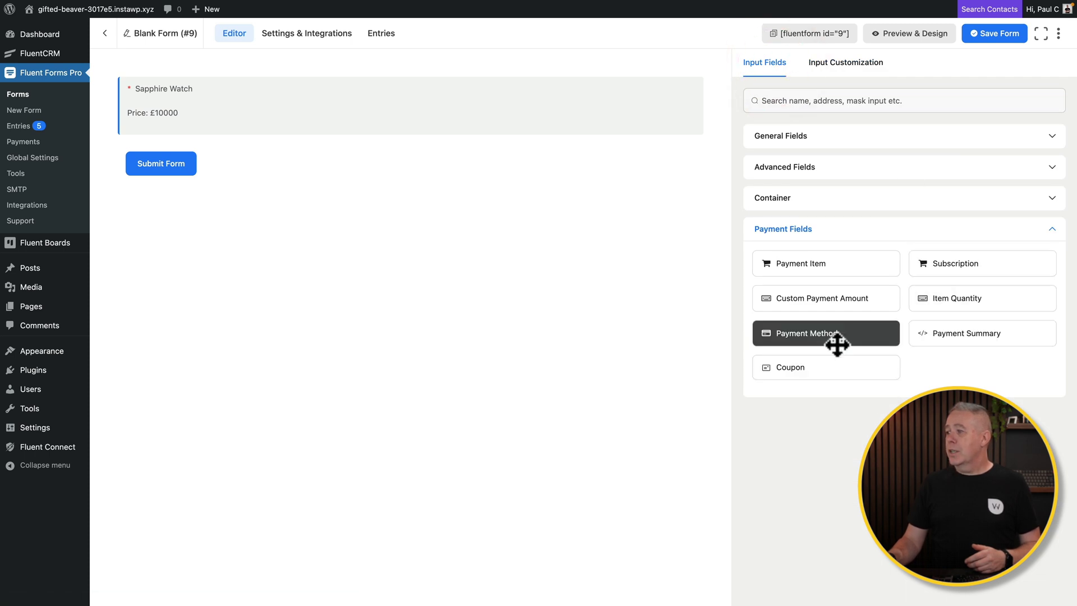
click(843, 363)
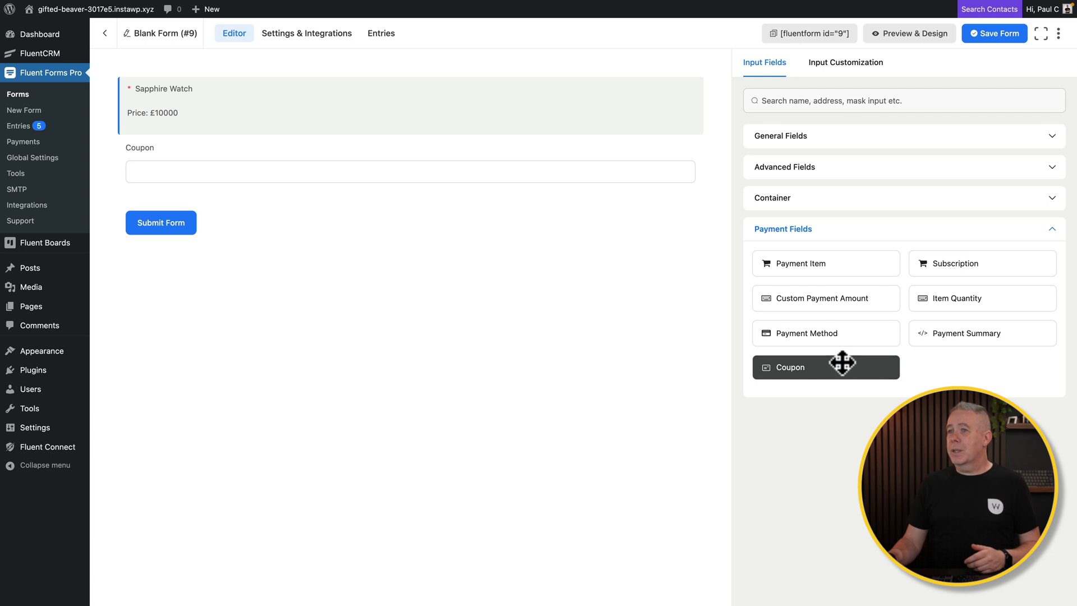
click(365, 171)
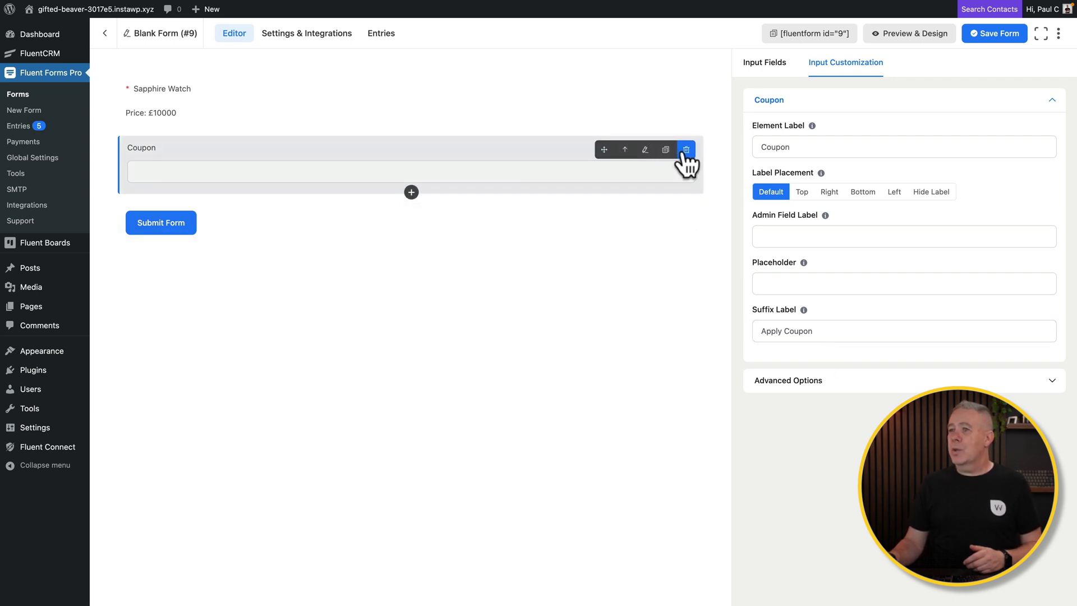
click(685, 150)
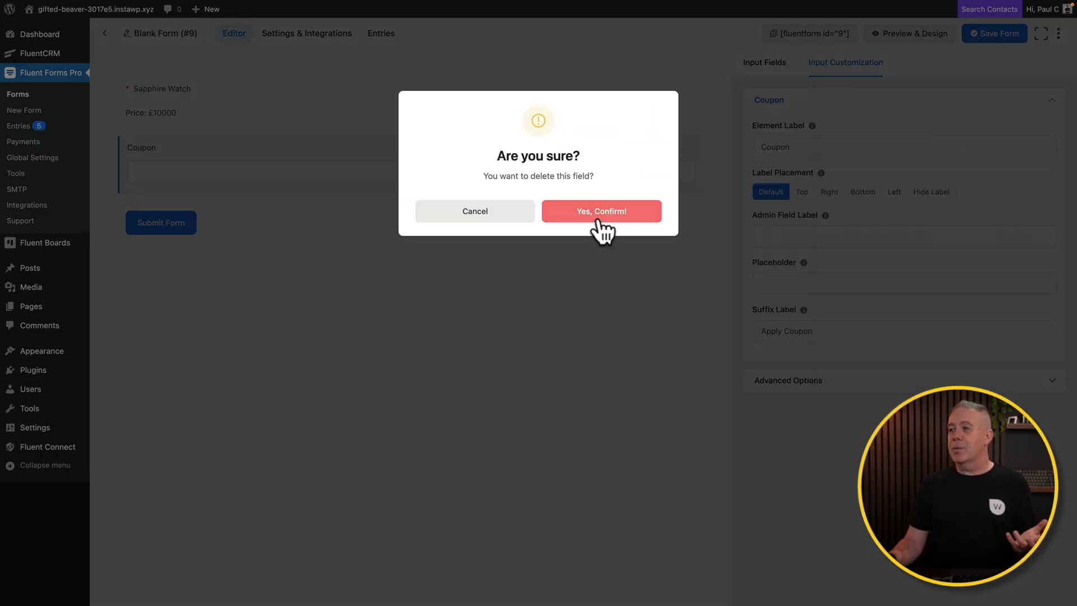
click(602, 225)
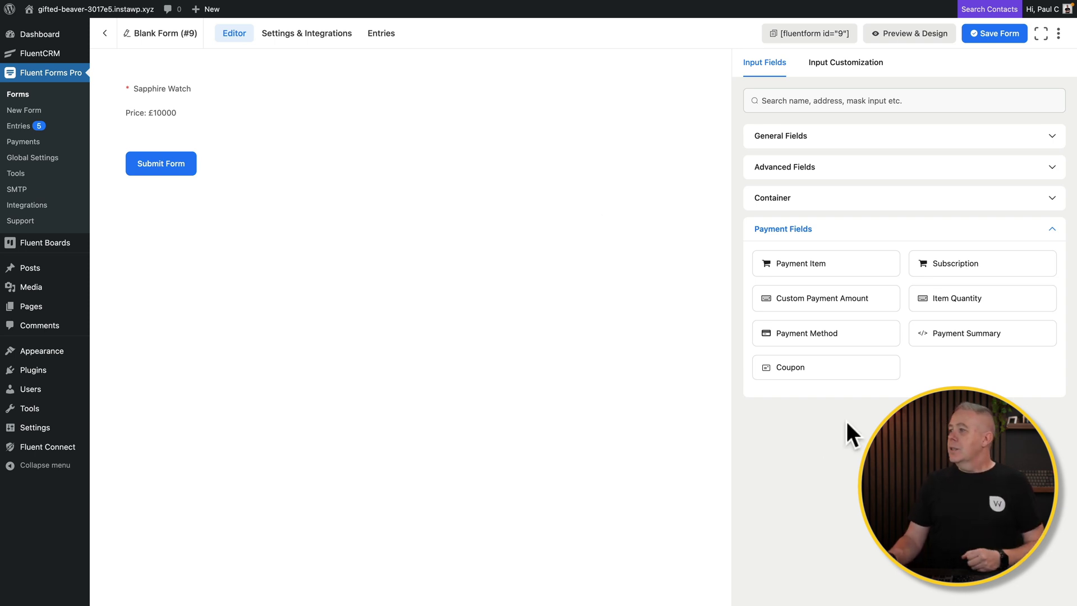
click(847, 333)
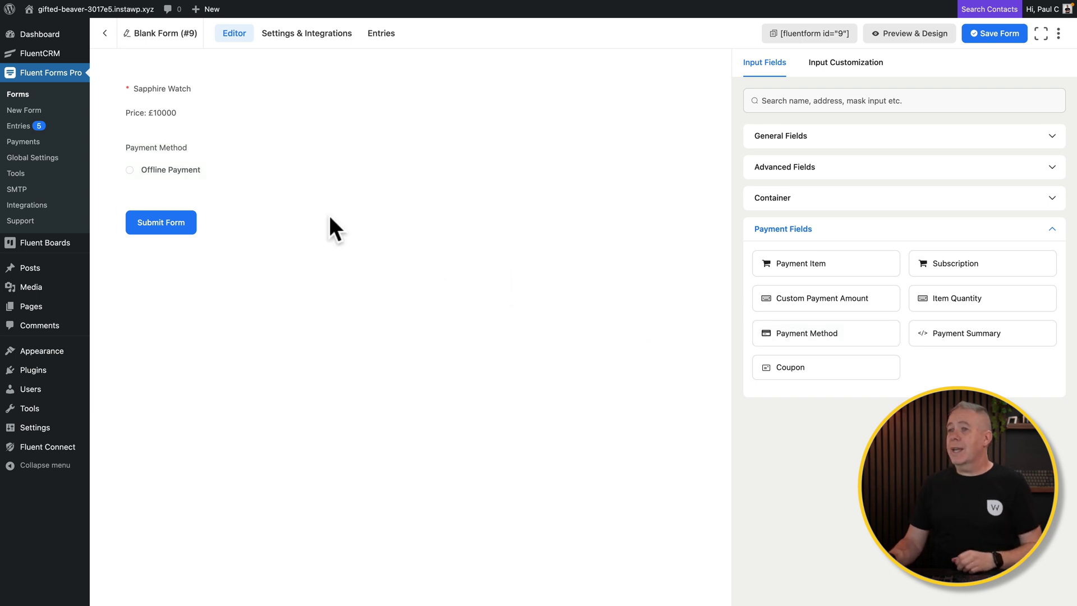
Review the Offline Payment Method field's label and admin label settings
click(232, 171)
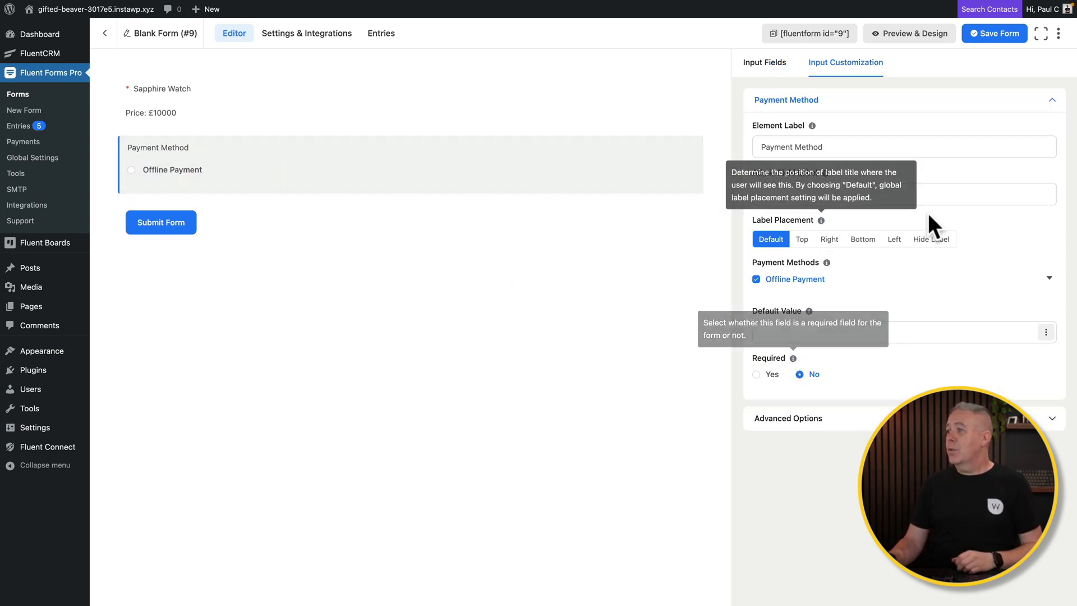
click(840, 148)
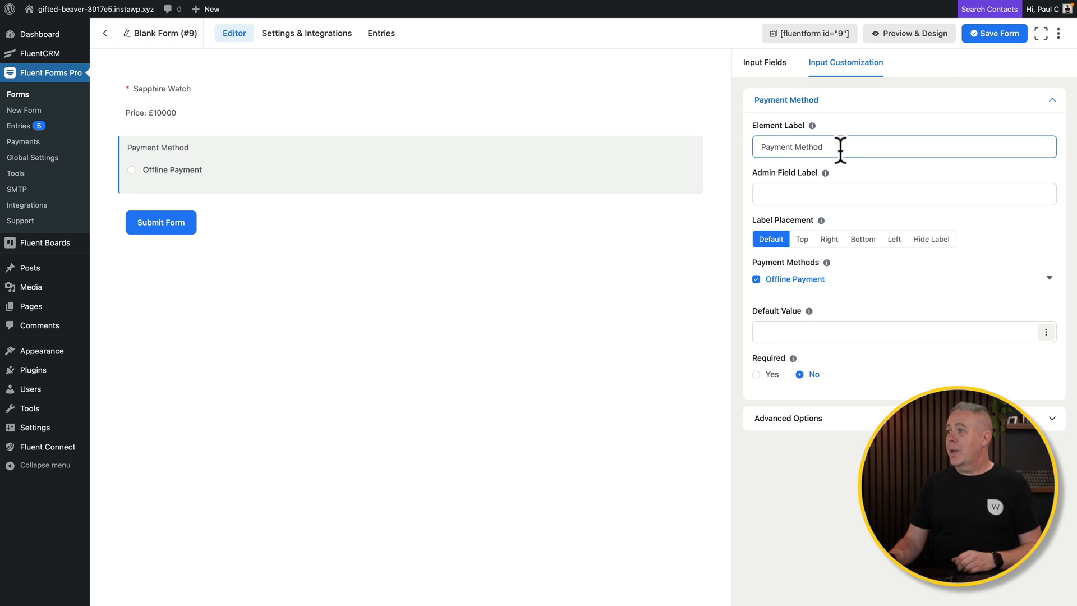
click(837, 196)
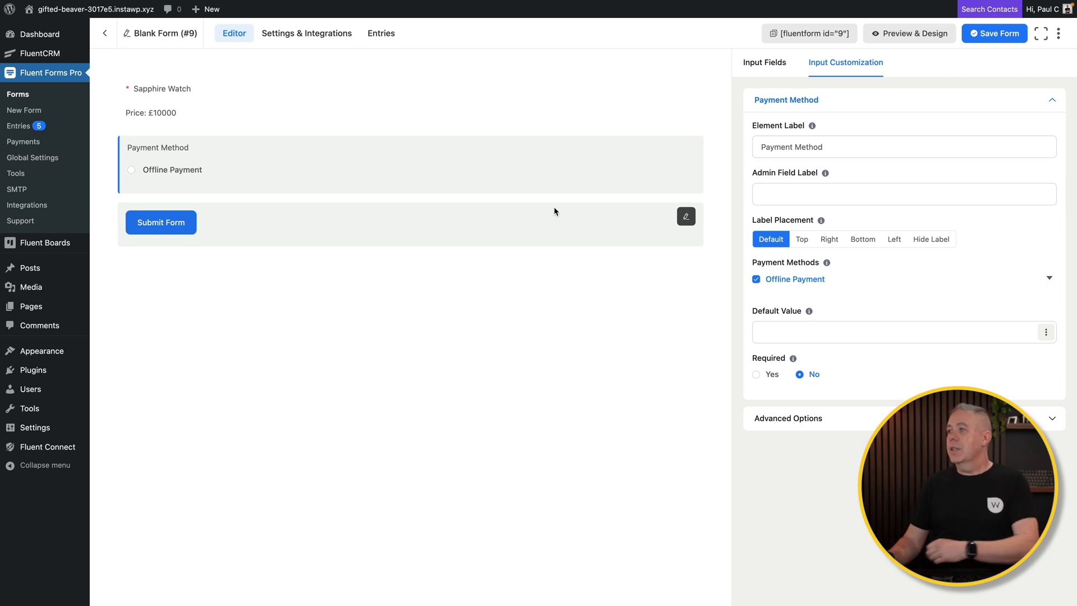
click(762, 64)
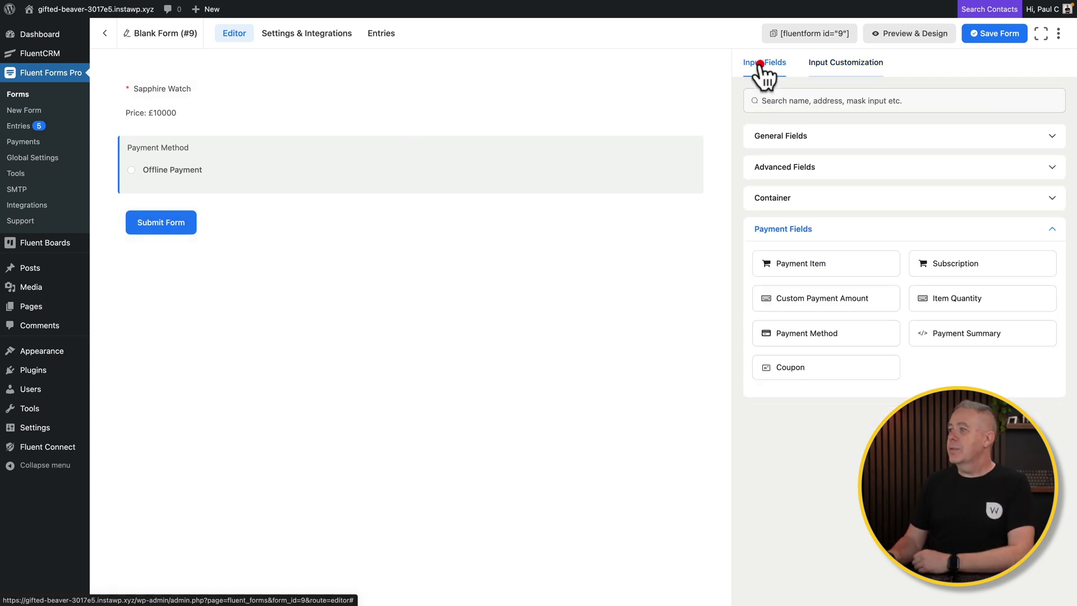
Add a Dropdown labelled Strap Type, using Strap Type as its admin label and placeholder
click(810, 137)
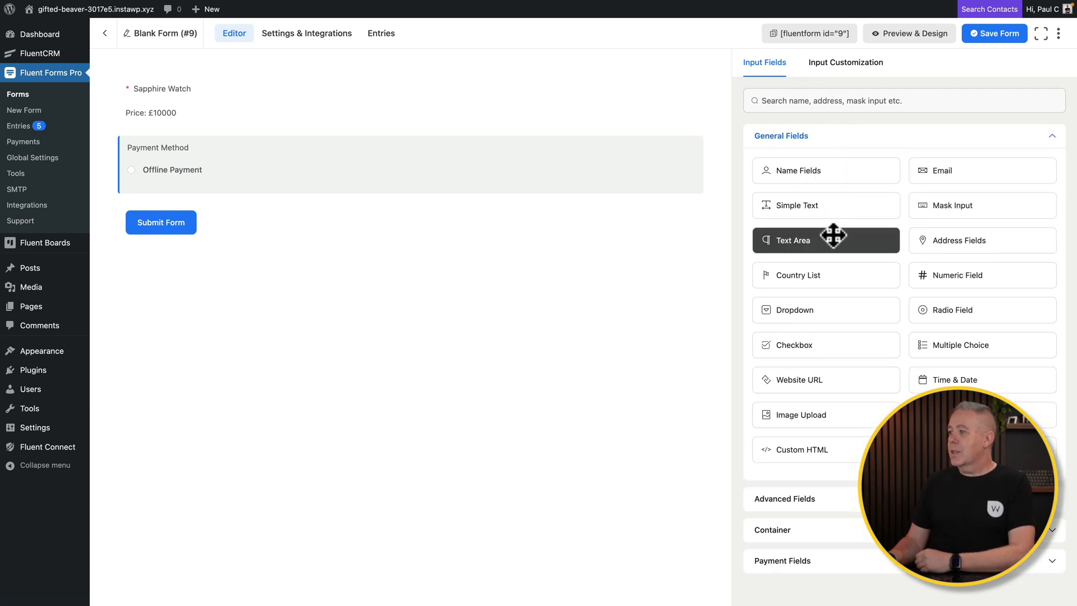
click(832, 314)
click(239, 225)
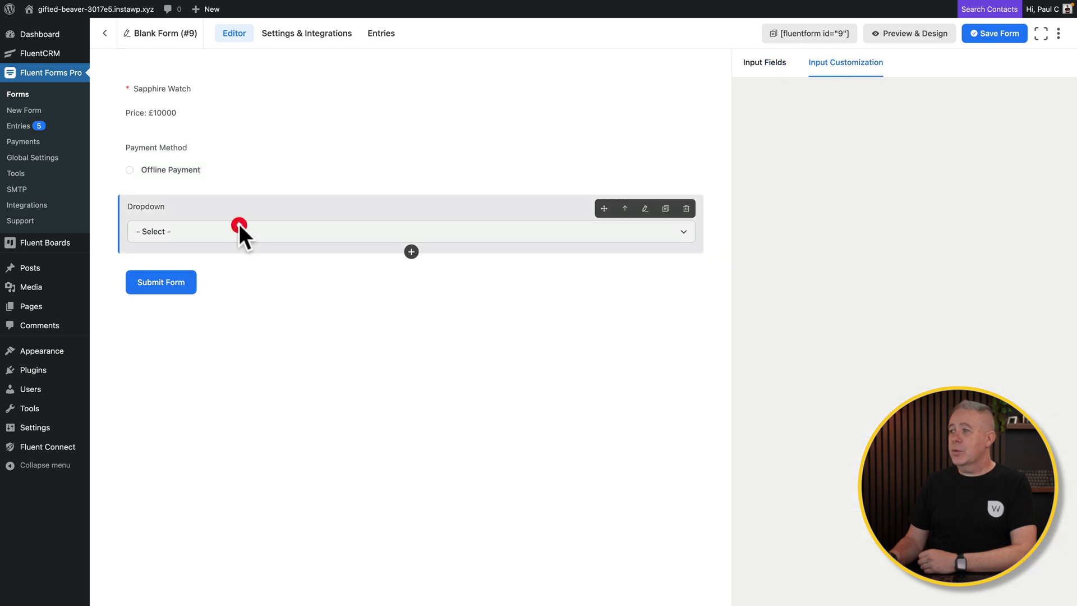
double_click(958, 138)
text(Strap Type)
key(ctrl+c)
click(780, 236)
key(ctrl+v)
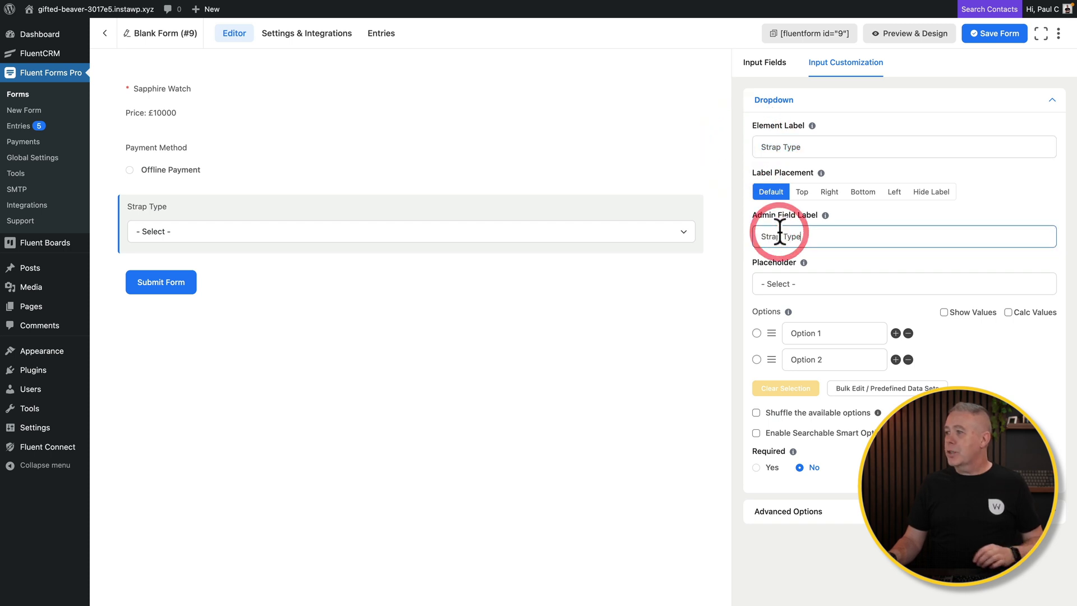
click(831, 282)
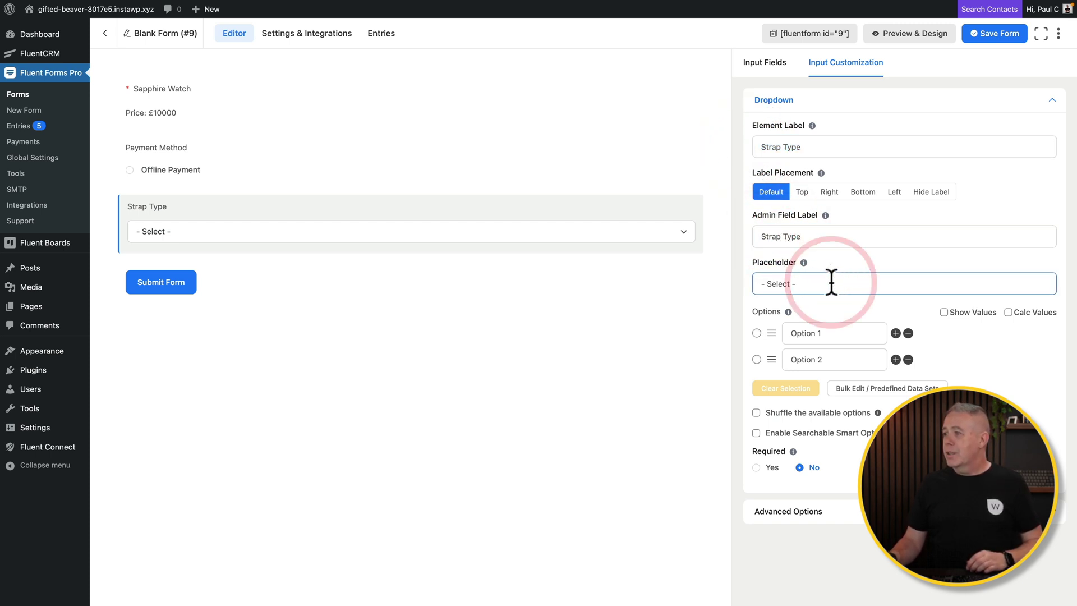
mouse_move(216, 239)
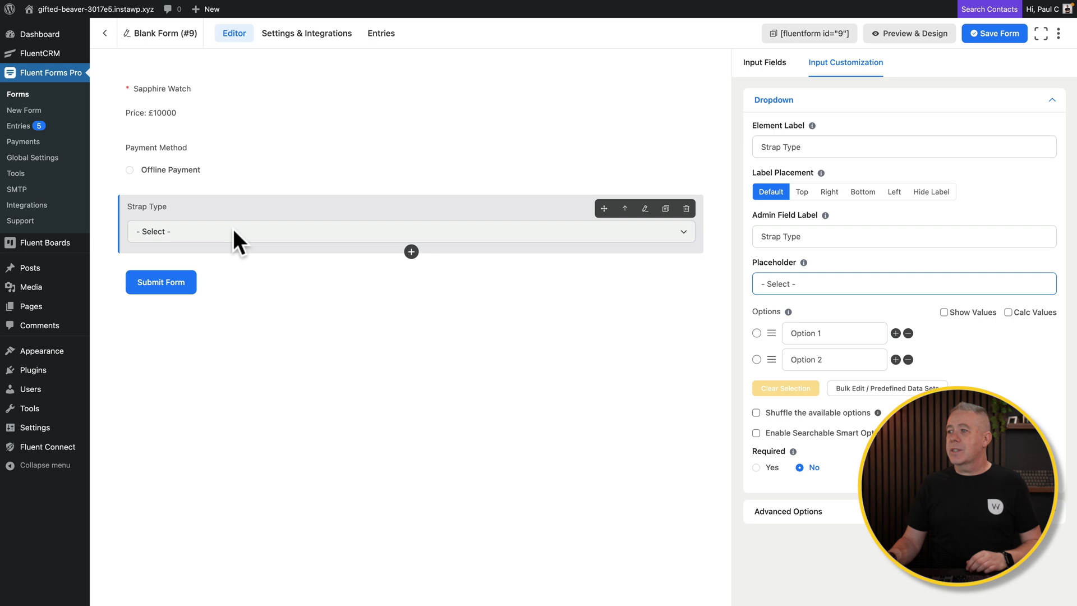
click(792, 283)
text(Strap Type)
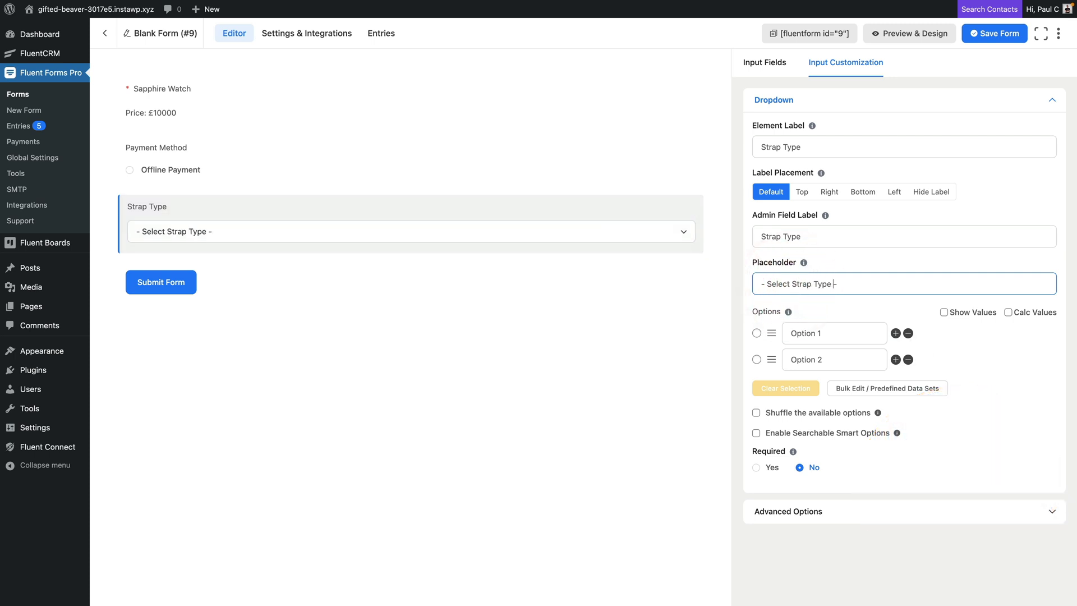
Give it options Tan Leather, Black Leather and Vegan Leather, make it required, and move it above Payment Method
triple_click(822, 333)
text(Tan Leather)
click(822, 352)
triple_click(822, 352)
text(Black Leather)
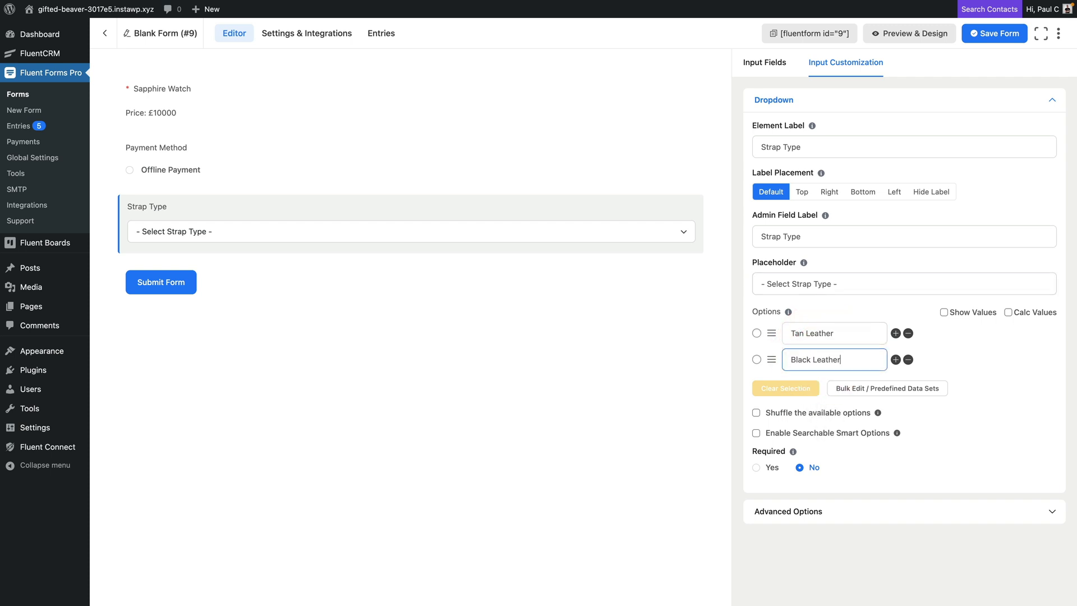
click(896, 359)
click(834, 380)
text(Vegan Leather)
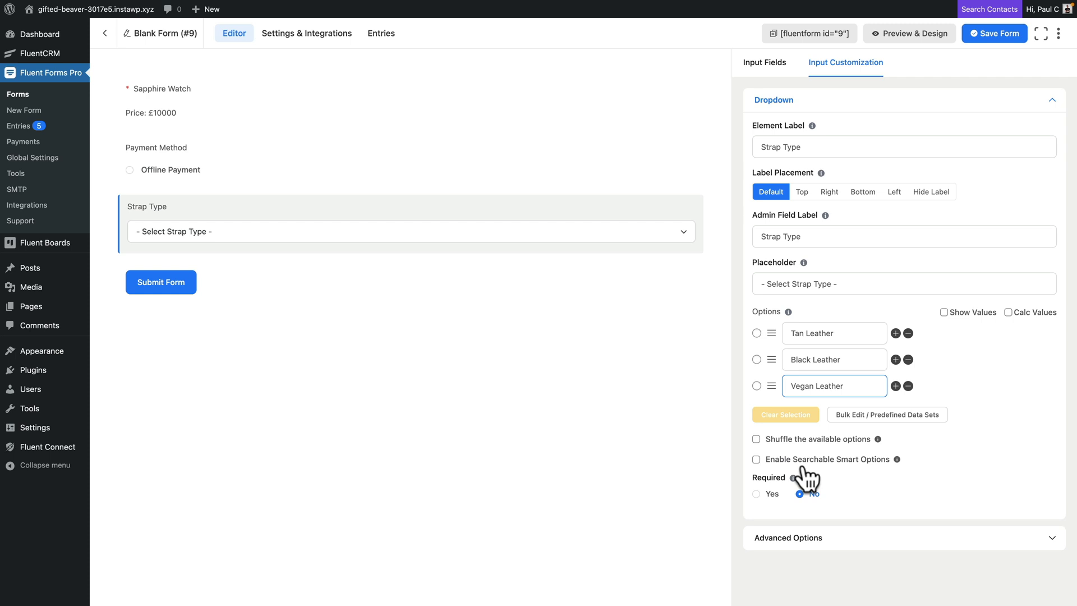
click(757, 494)
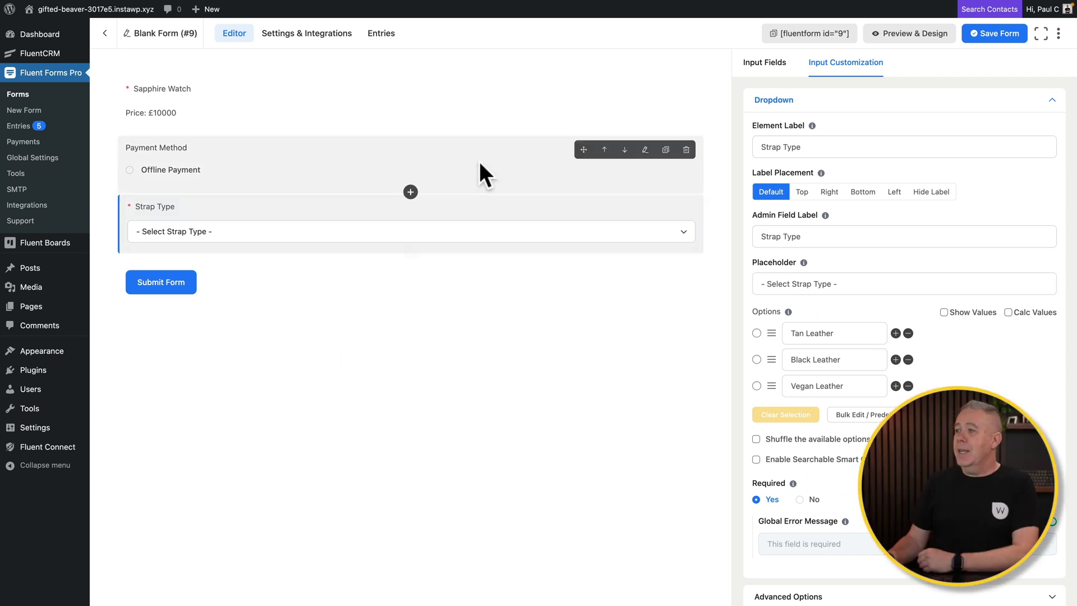
click(624, 209)
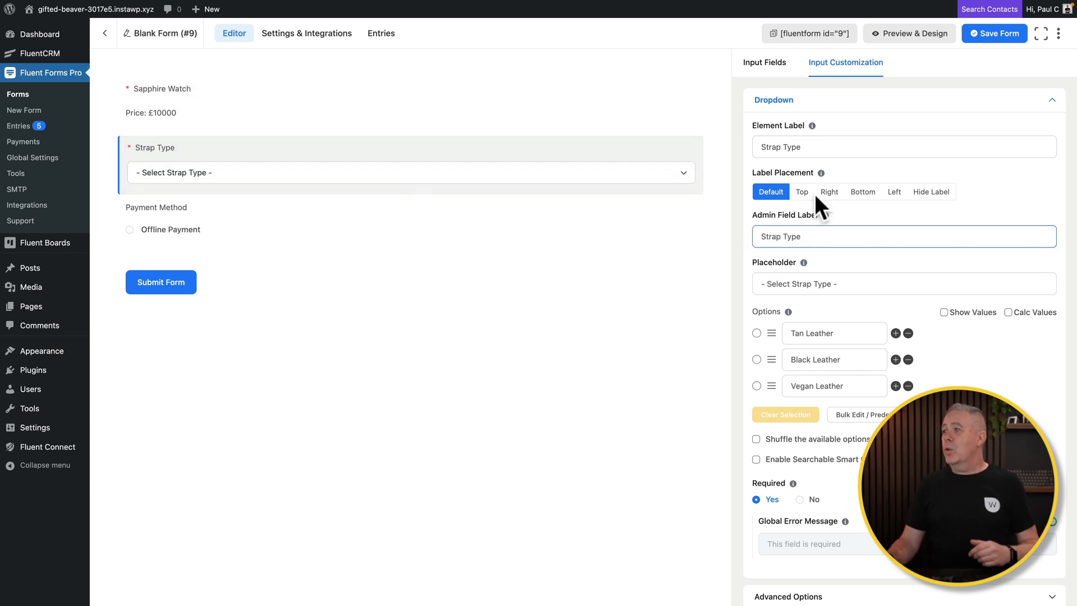
Add a Simple Text field labelled Personalisation, with Personalisation as its admin label
click(773, 65)
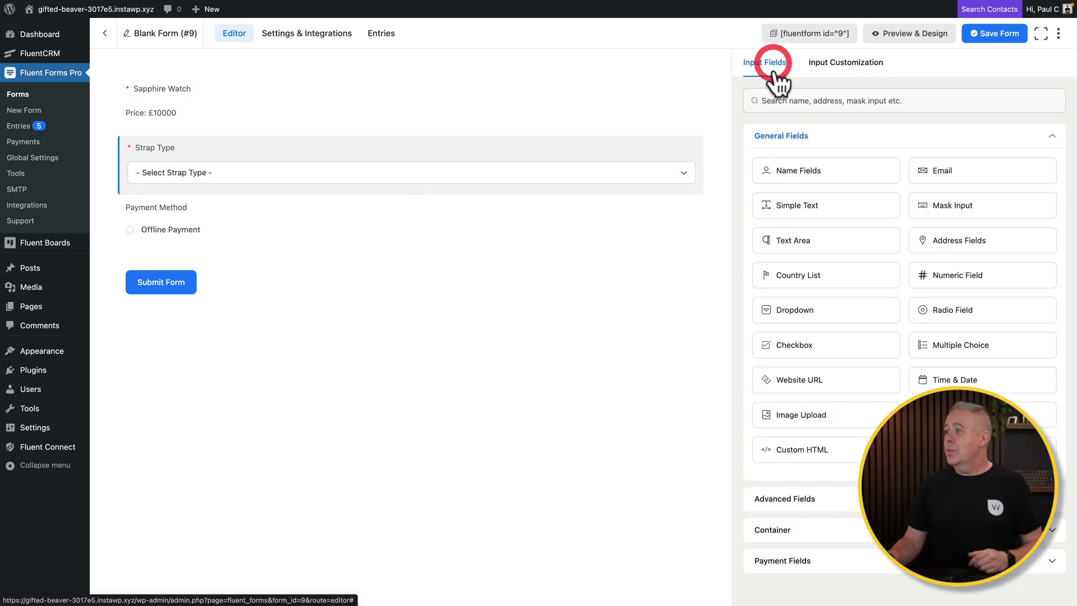
click(879, 207)
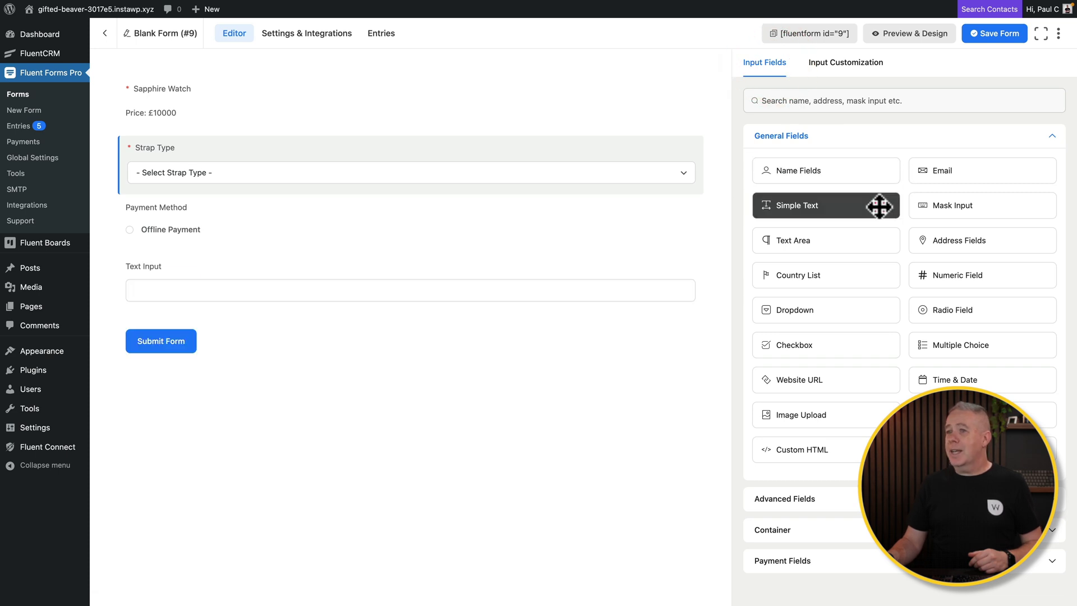
click(505, 291)
triple_click(806, 147)
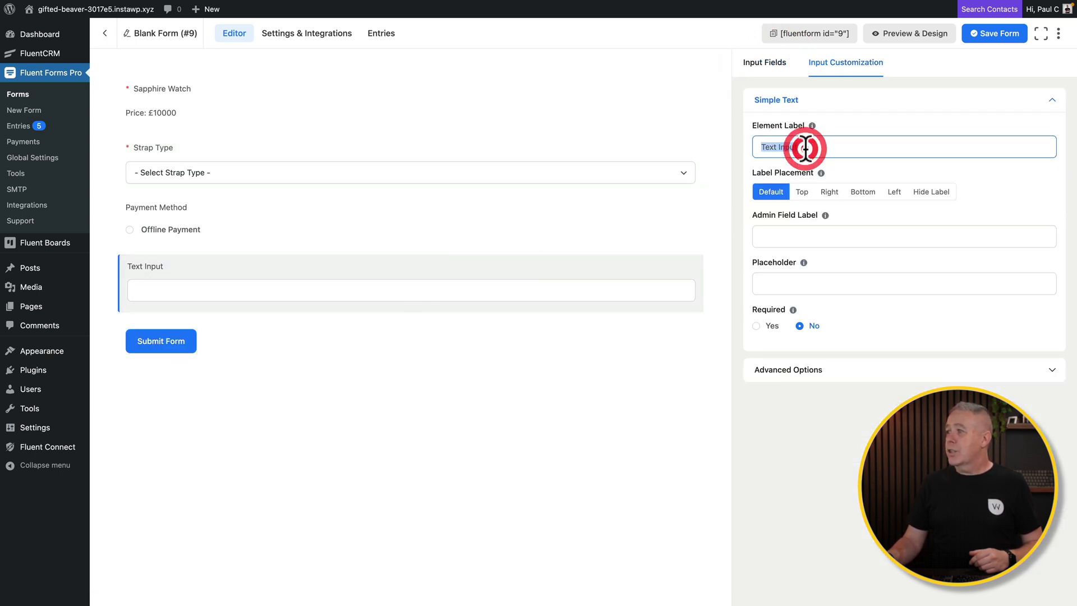
text(Personalisation)
key(ctrl+a)
key(ctrl+c)
click(774, 239)
key(ctrl+v)
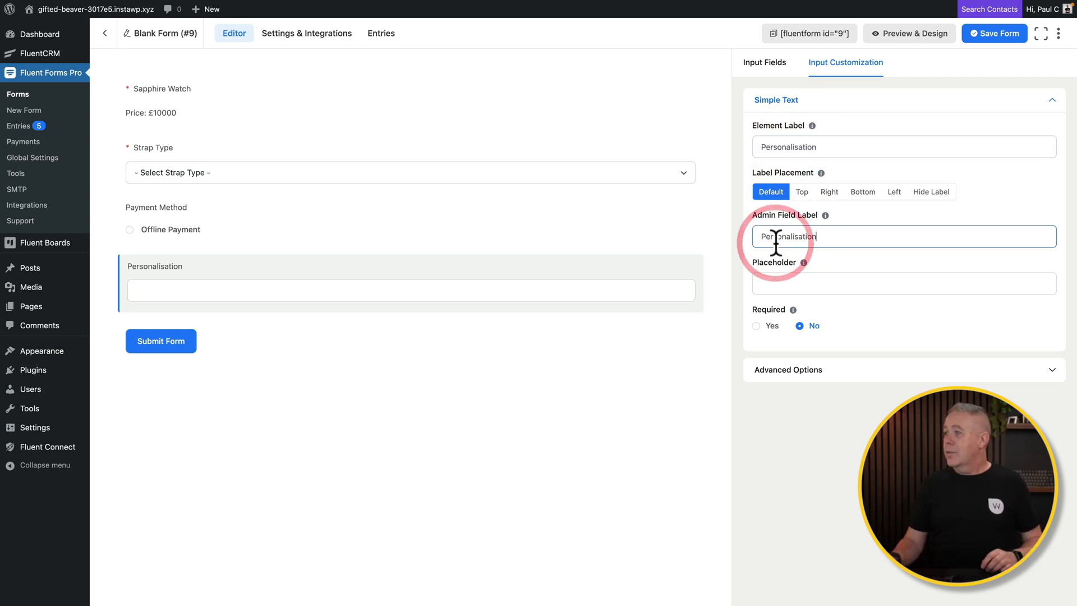
Set placeholder 'Add your Personalisation', make it required, and move it above Payment Method
click(813, 280)
text(Add your Personalisation)
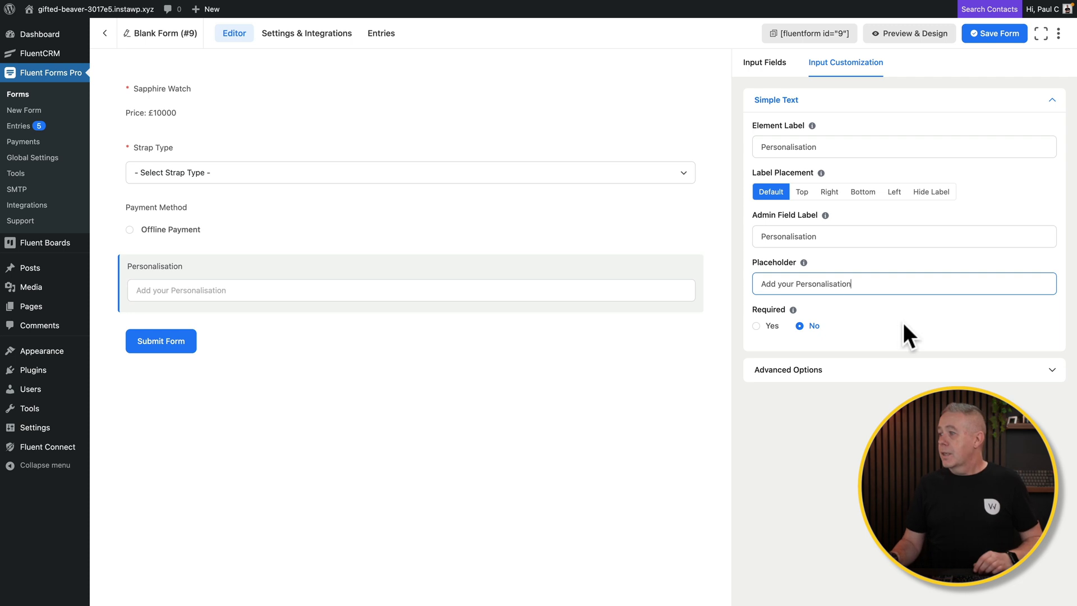
click(756, 326)
mouse_move(548, 284)
click(625, 268)
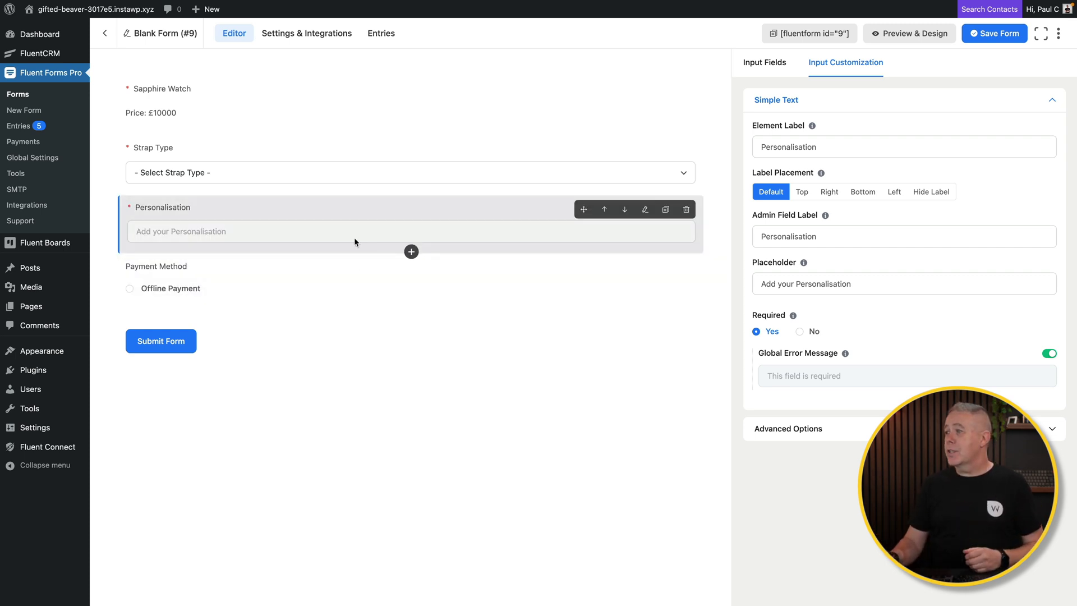
click(776, 237)
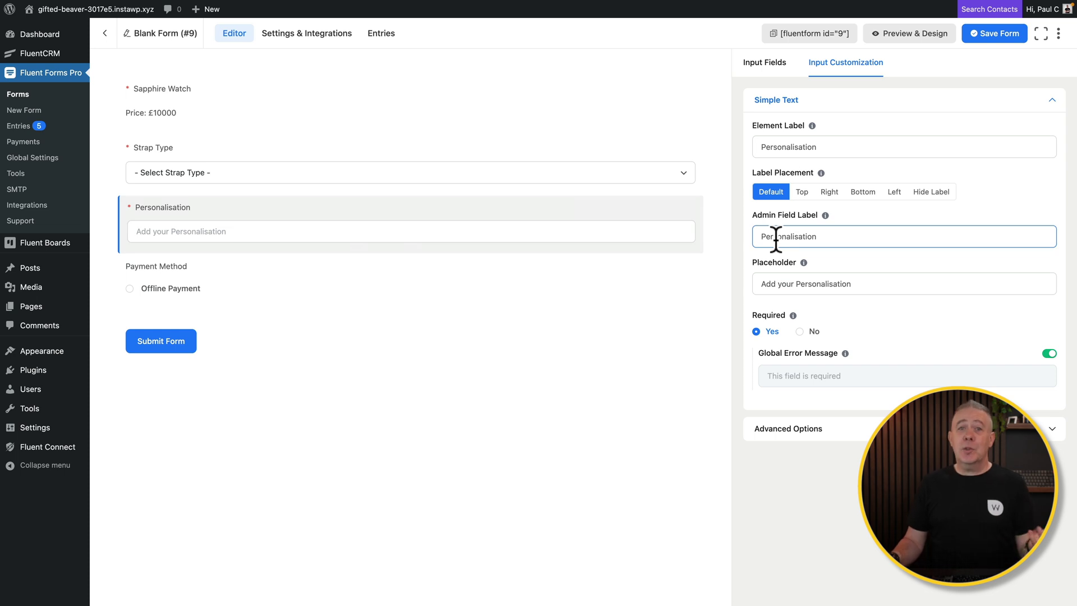
Place an Item Quantity field above Strap Type with a minimum value of 1
click(764, 63)
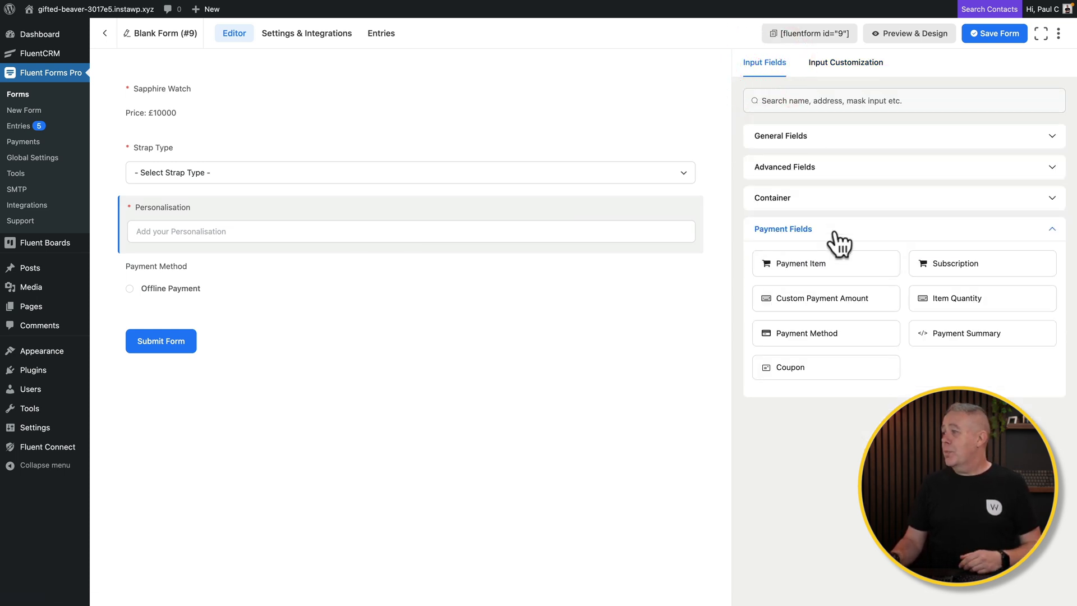
drag(957, 303, 232, 153)
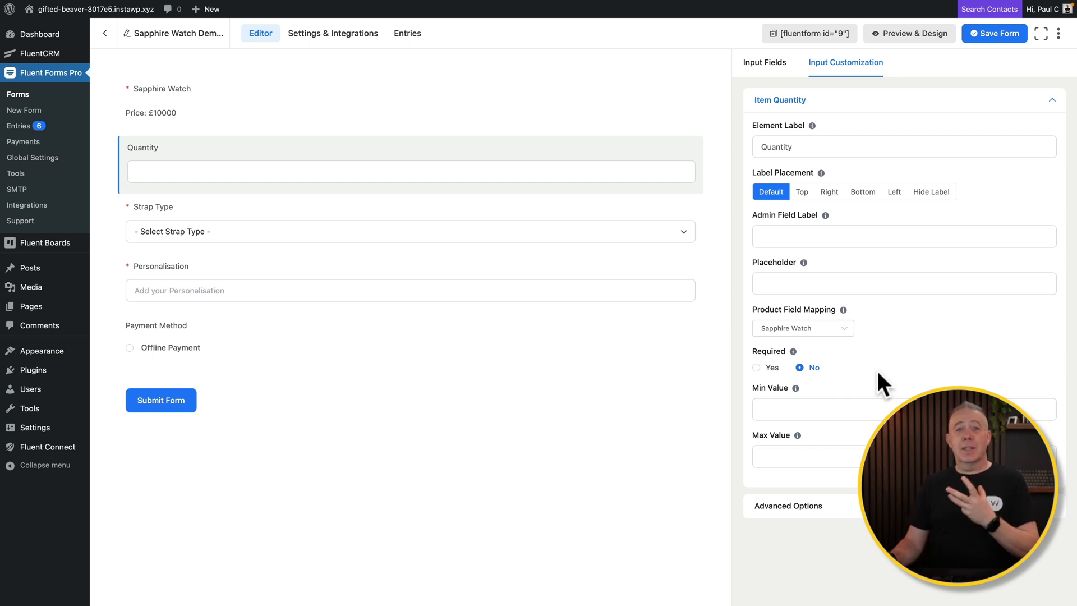
click(769, 411)
text(1)
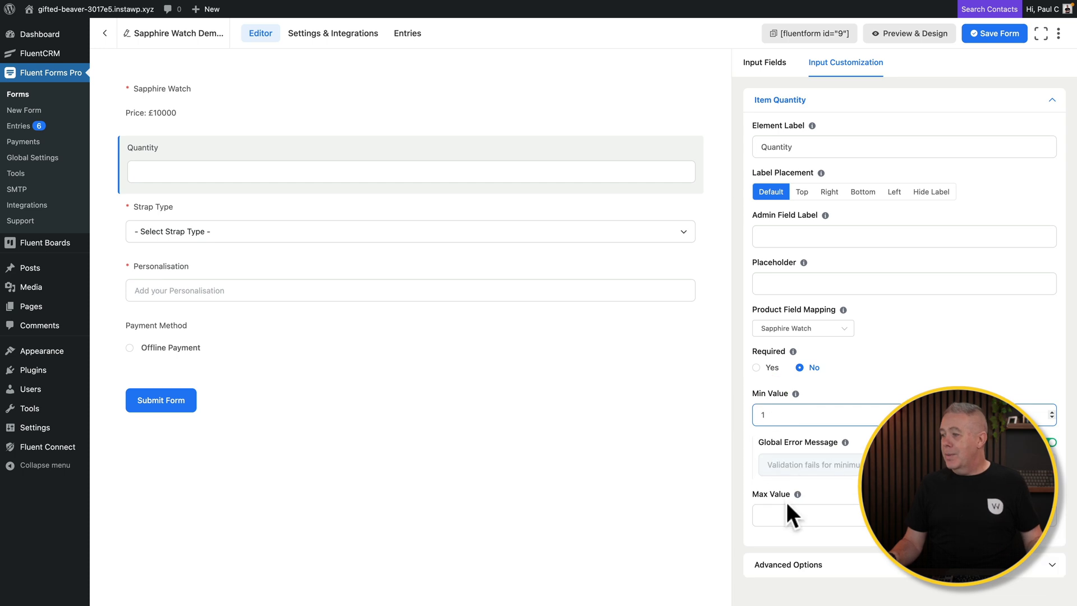
click(788, 511)
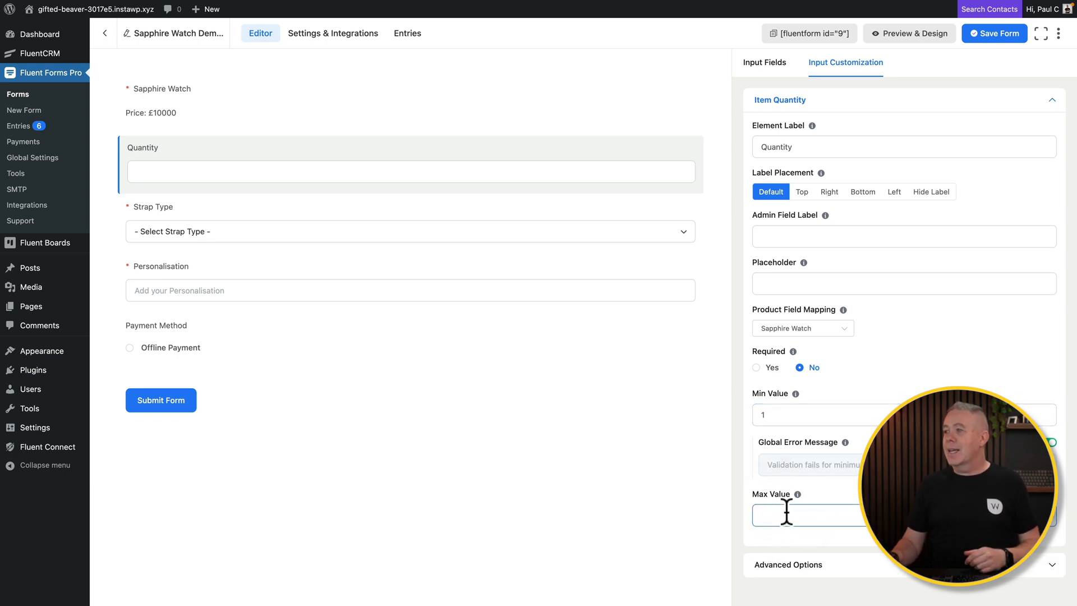
Reuse the Quantity label as the field's admin label and placeholder
click(806, 147)
drag(806, 147, 749, 149)
key(ctrl+c)
click(770, 236)
key(ctrl+v)
key(Tab)
key(ctrl+v)
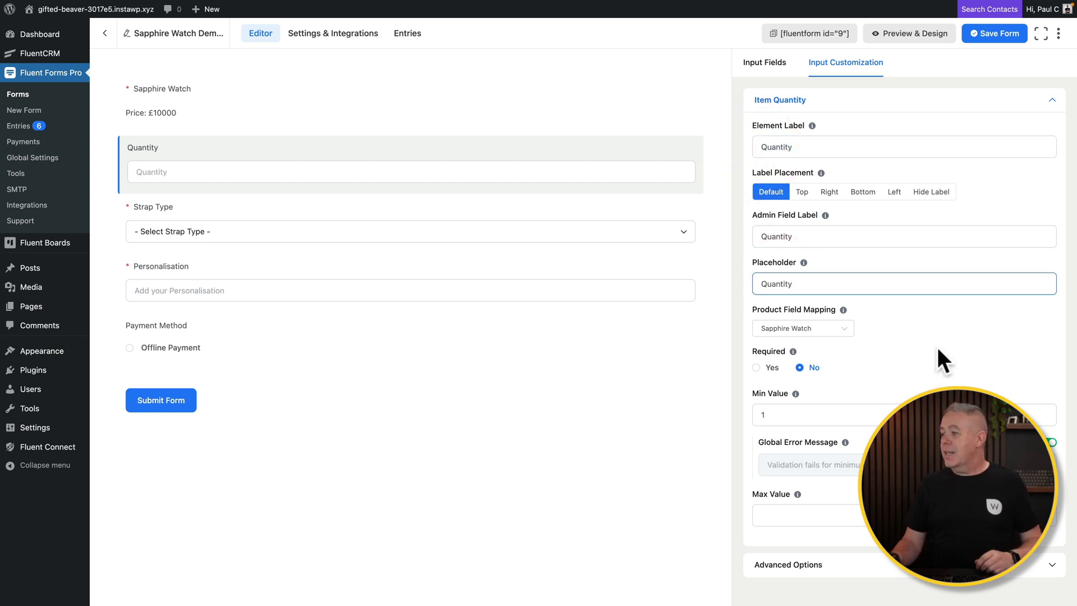
scroll(938, 348, down, 3)
scroll(817, 108, up, 3)
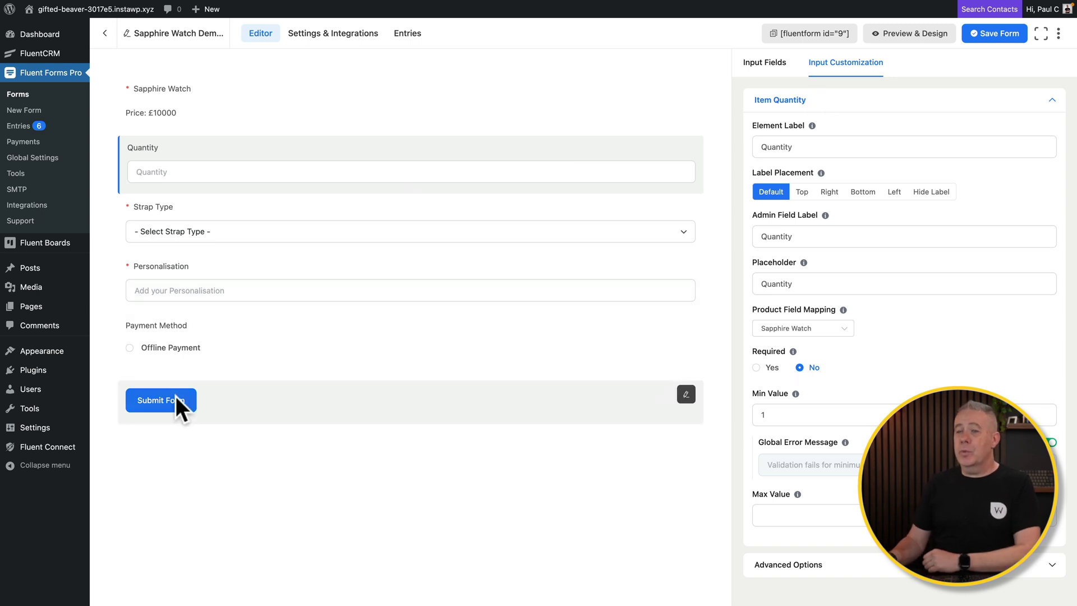
Change the Submit Form button text to 'Buy Now' and save the form
click(175, 397)
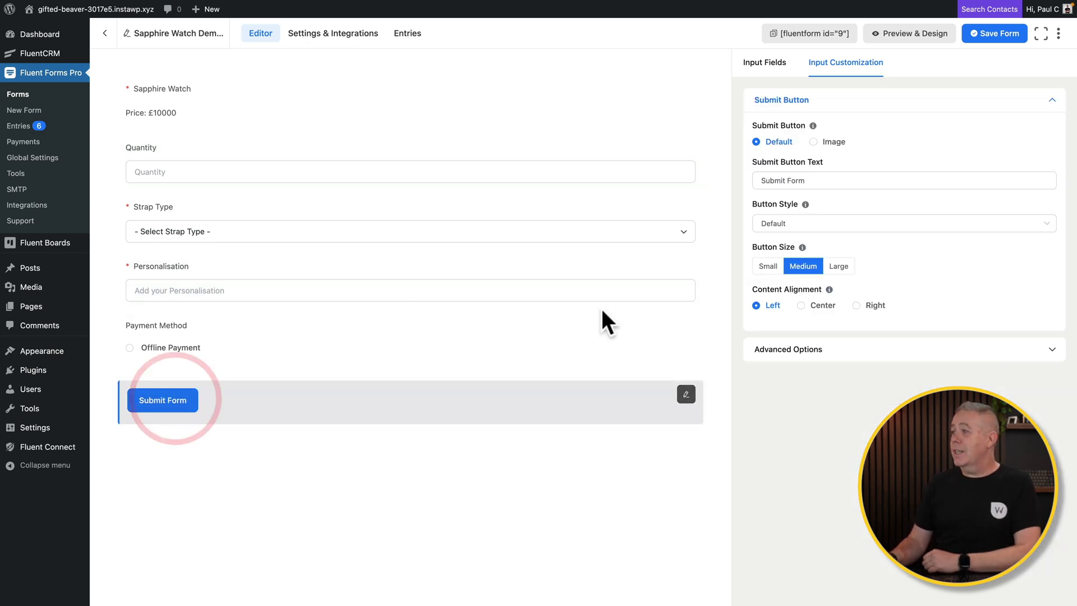
drag(825, 180, 753, 180)
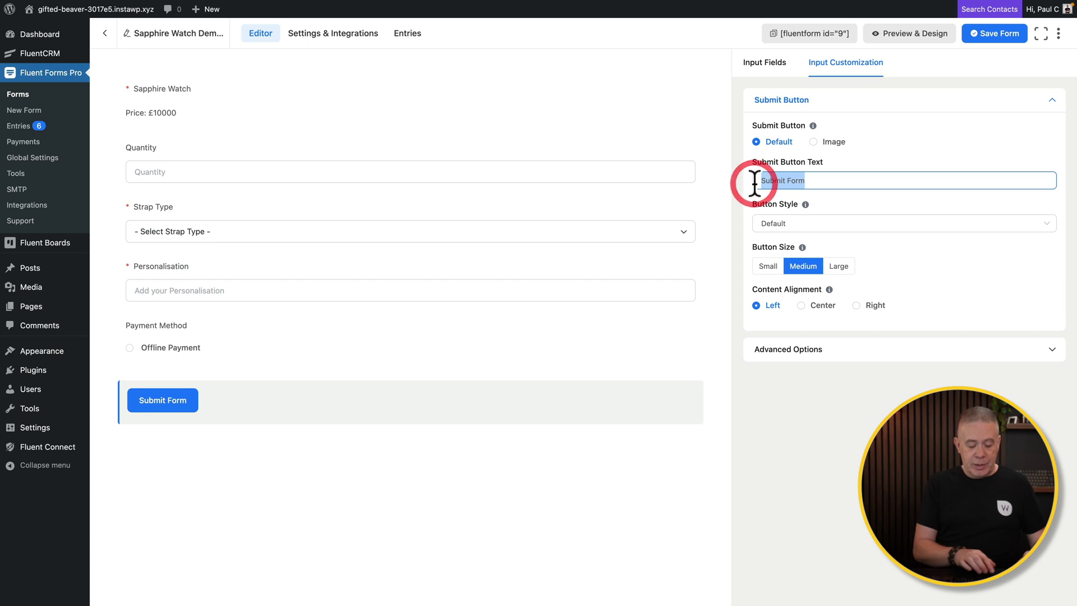
text(Buy Now)
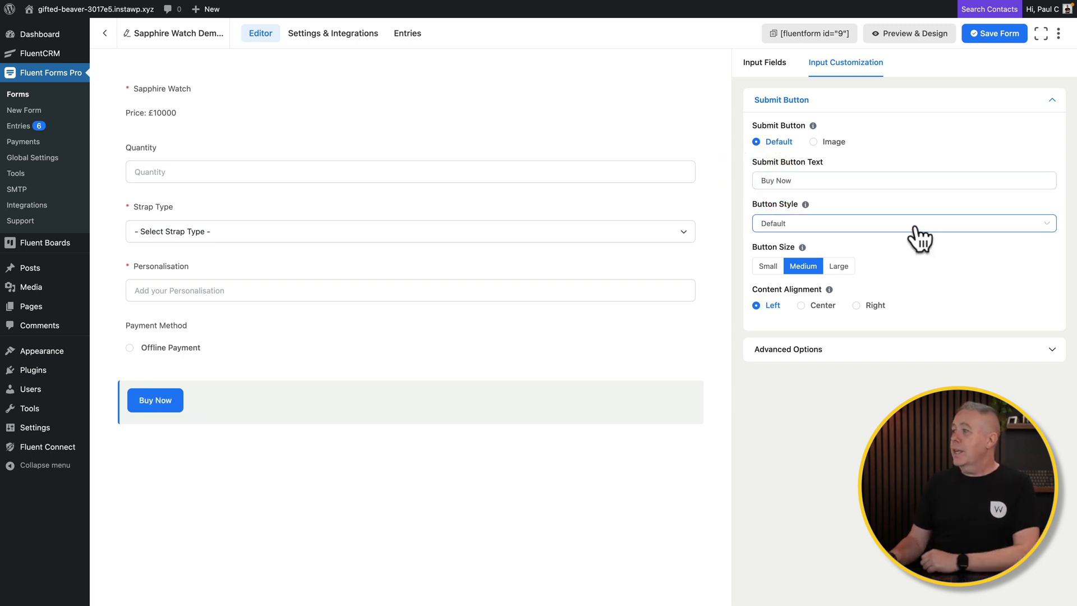
click(996, 39)
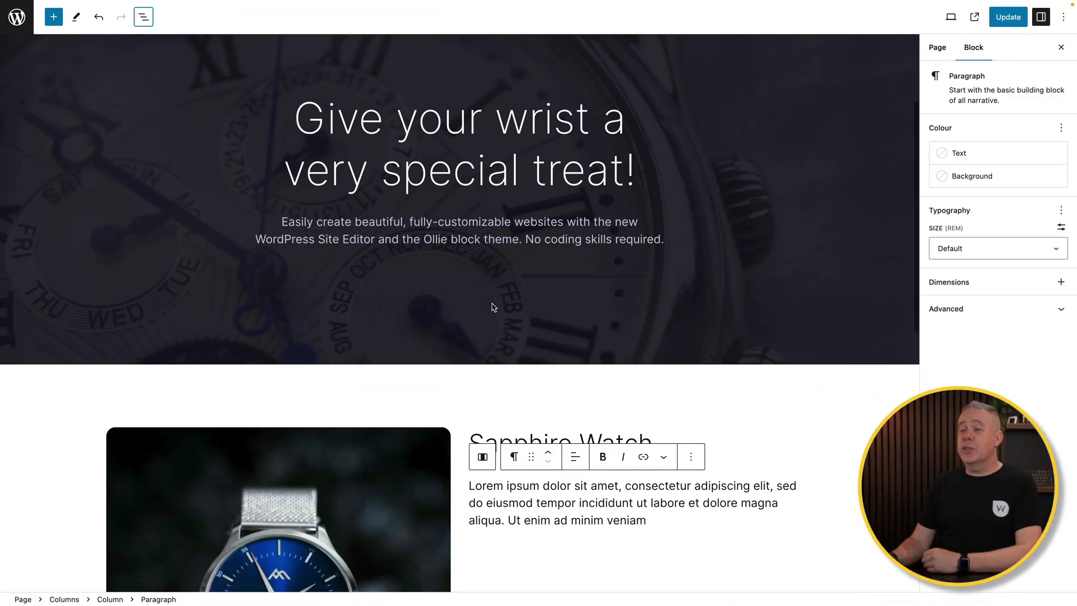
scroll(492, 304, down, 5)
Insert a Fluent Forms block in the right column showing Sapphire Watch Demo Product, then update the page
scroll(492, 304, down, 3)
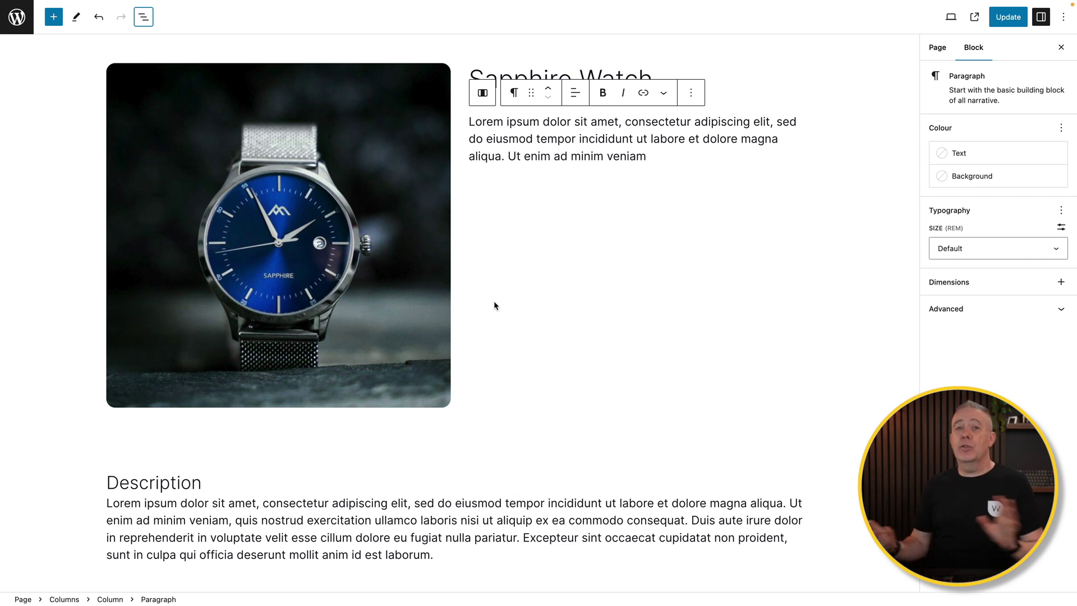
click(720, 258)
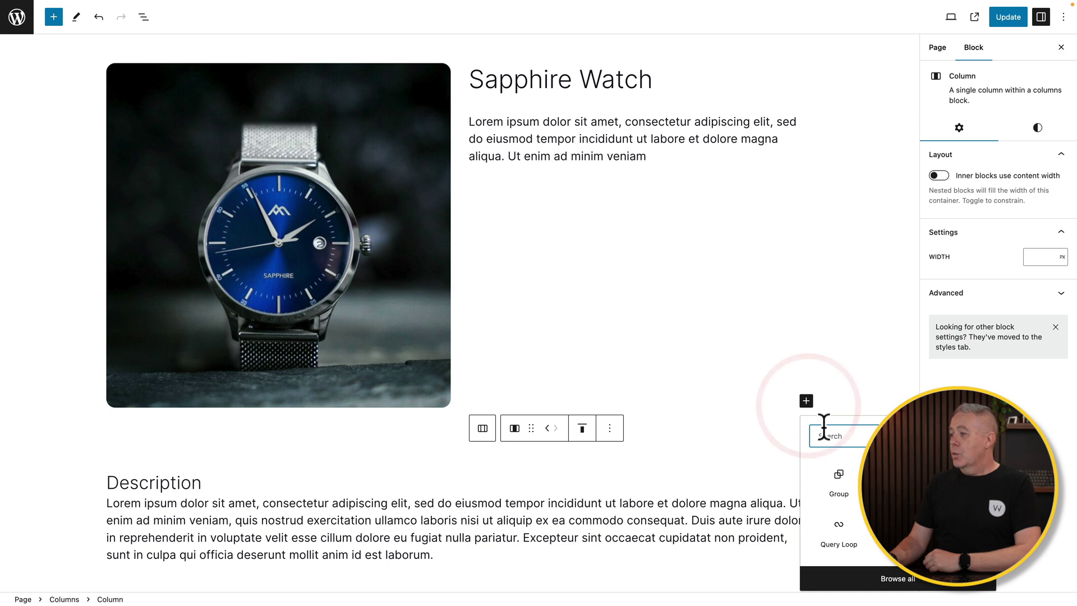
click(897, 482)
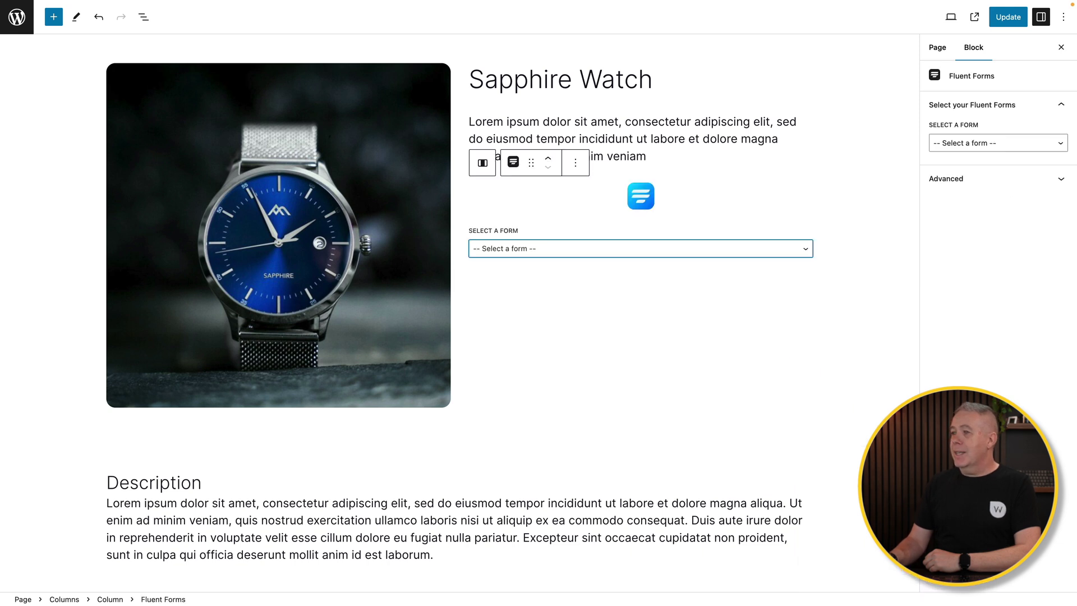
click(591, 250)
click(546, 262)
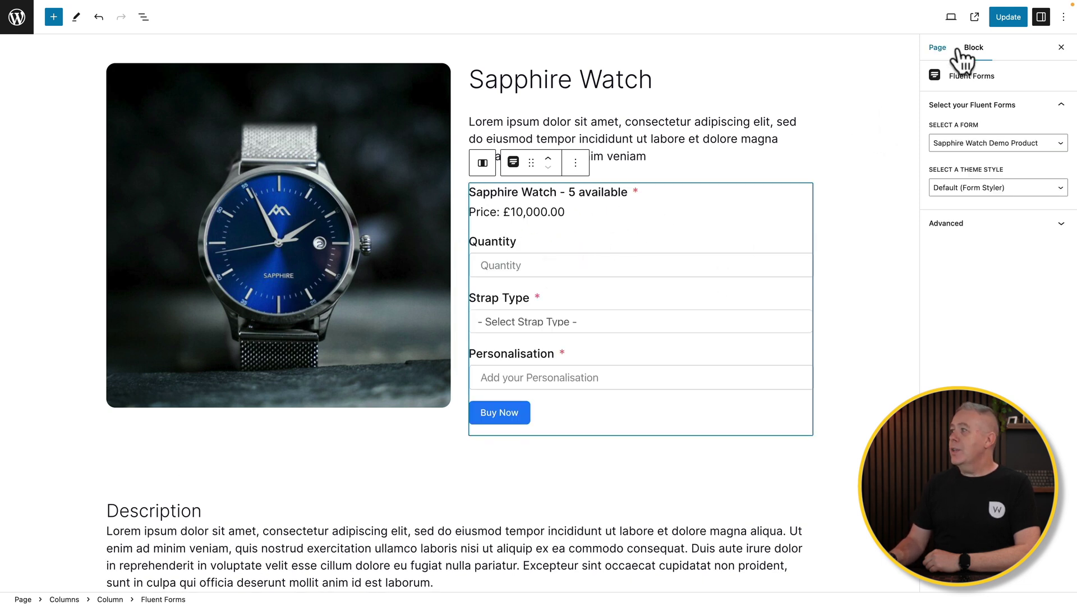
click(1008, 18)
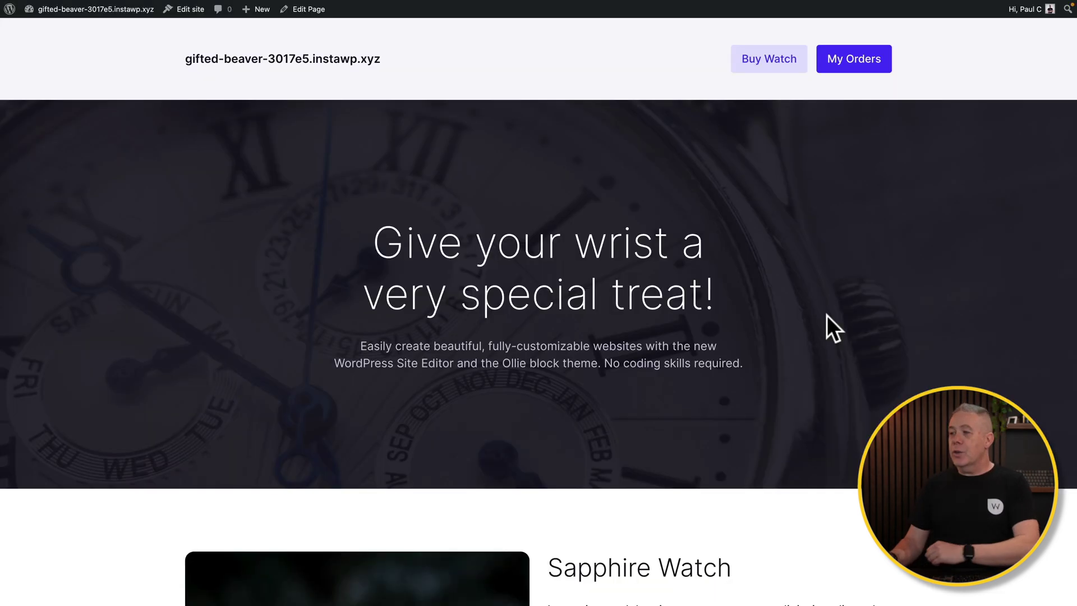
scroll(827, 316, down, 8)
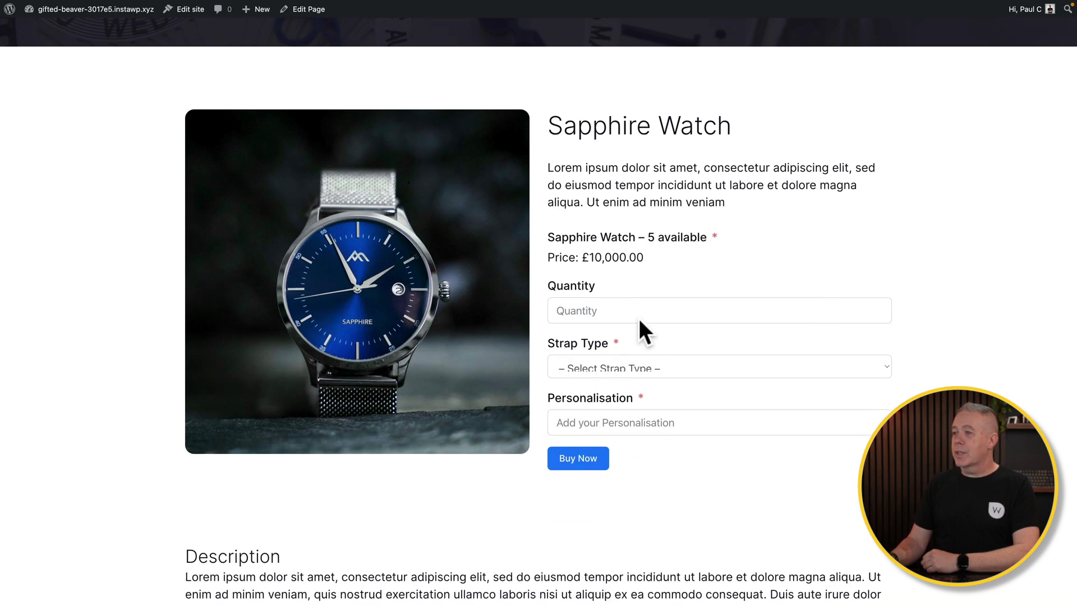
Check the 5-in-stock note and enter quantity 1 on the product's order form
drag(649, 237, 705, 237)
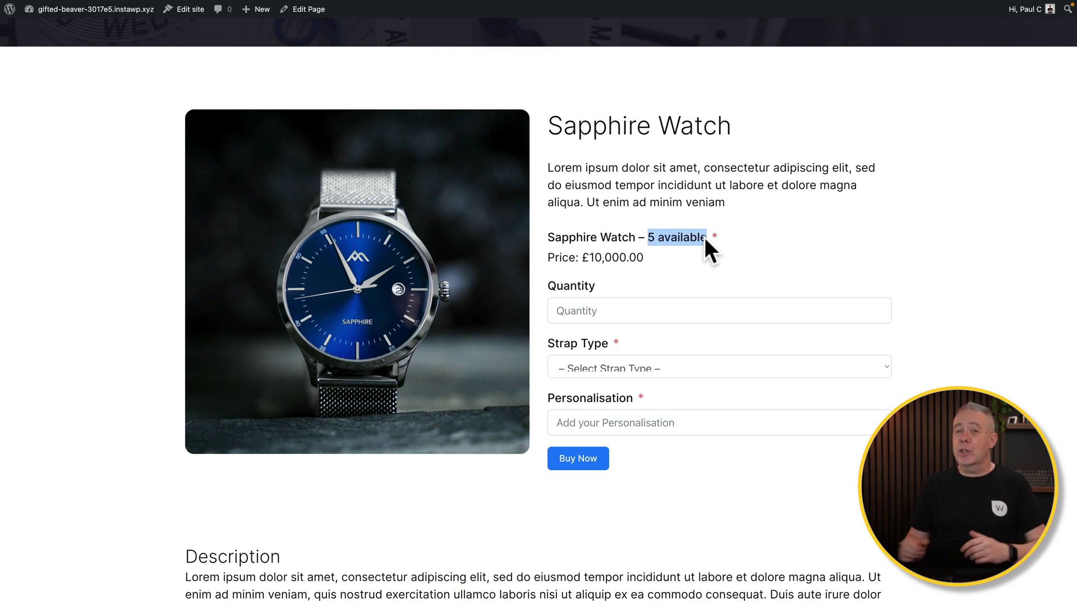
click(788, 252)
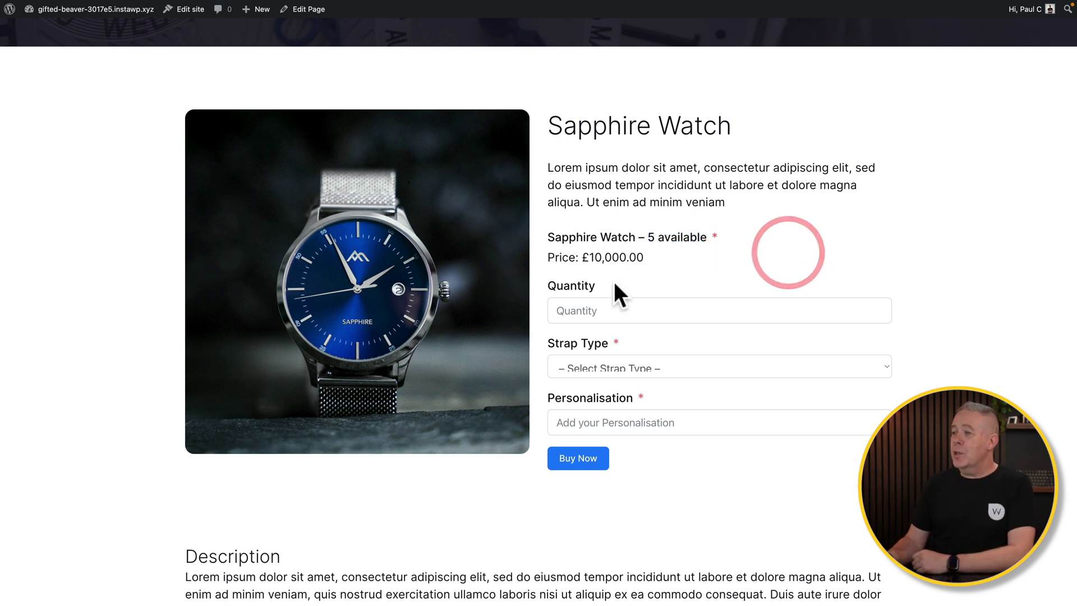
click(612, 311)
text(1)
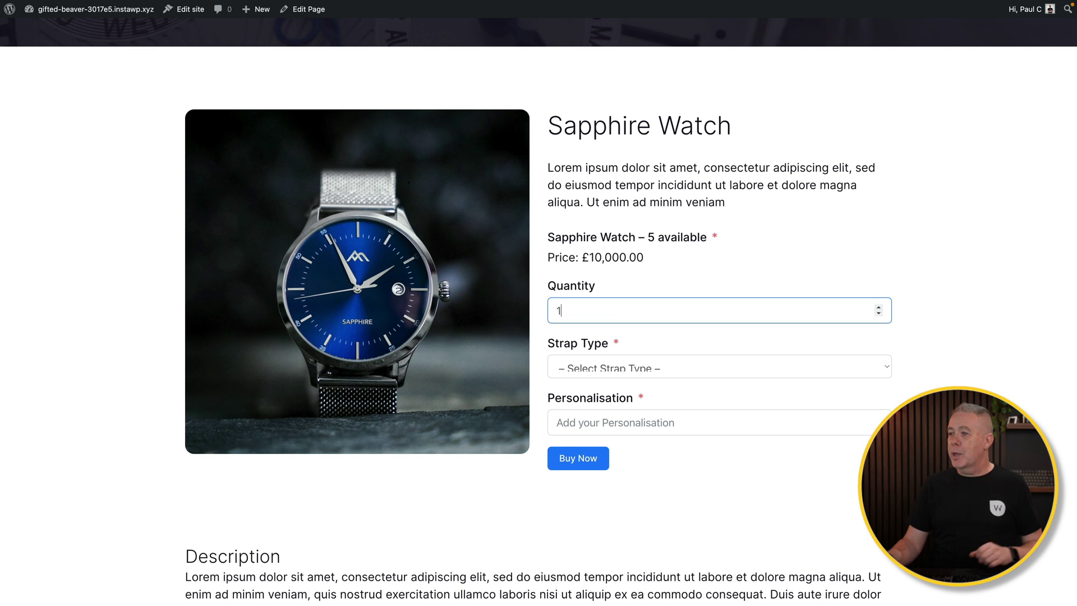
Choose Vegan Leather, personalise with 'Whoop whoop!', place the order with Buy Now, and view order #8
click(634, 363)
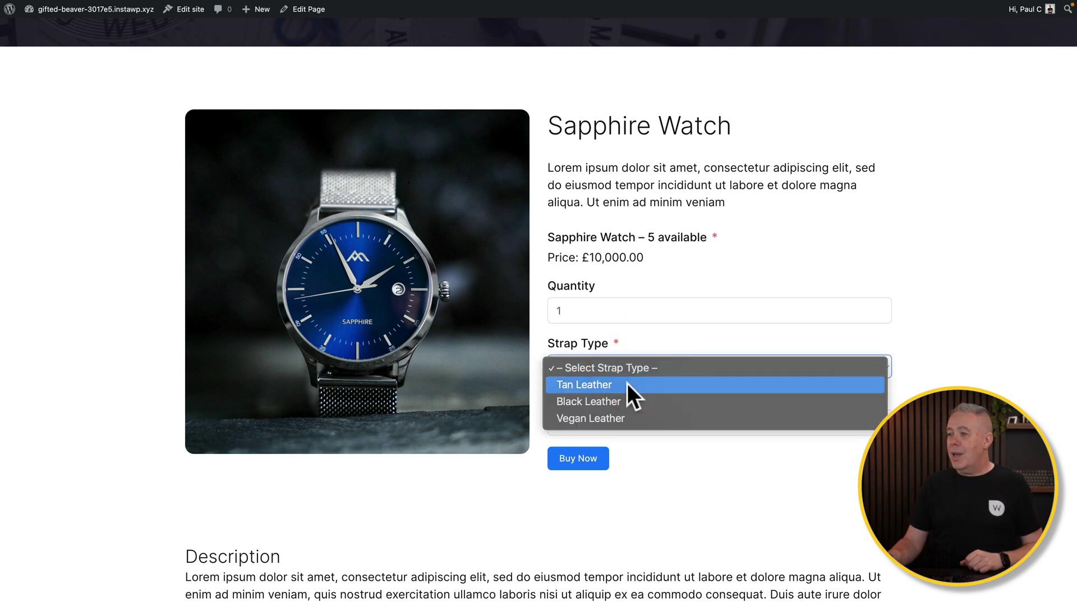
click(622, 417)
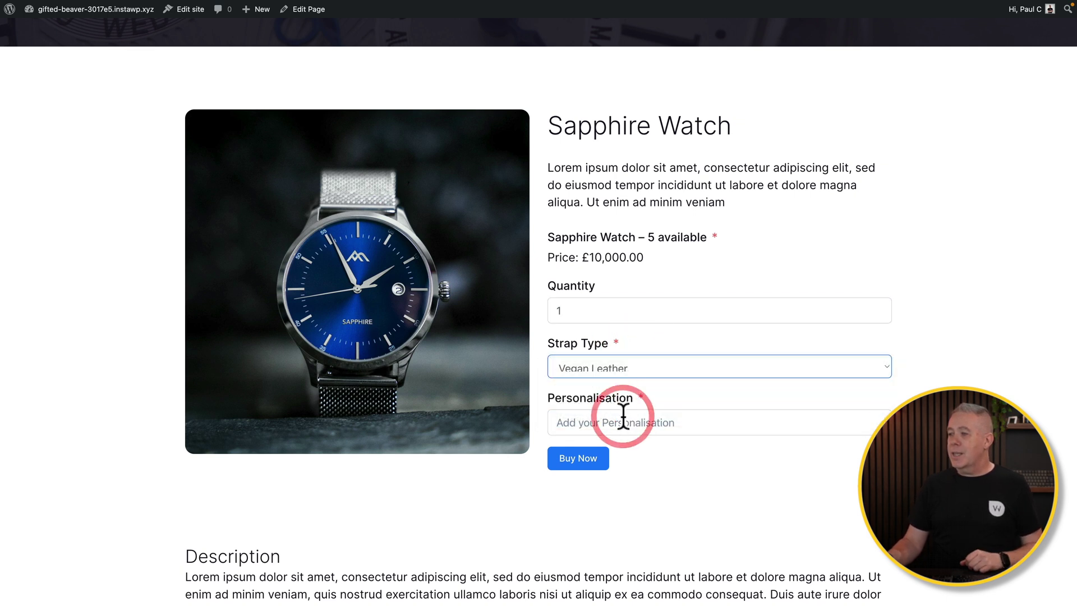
click(657, 424)
text(Whoop whoop!)
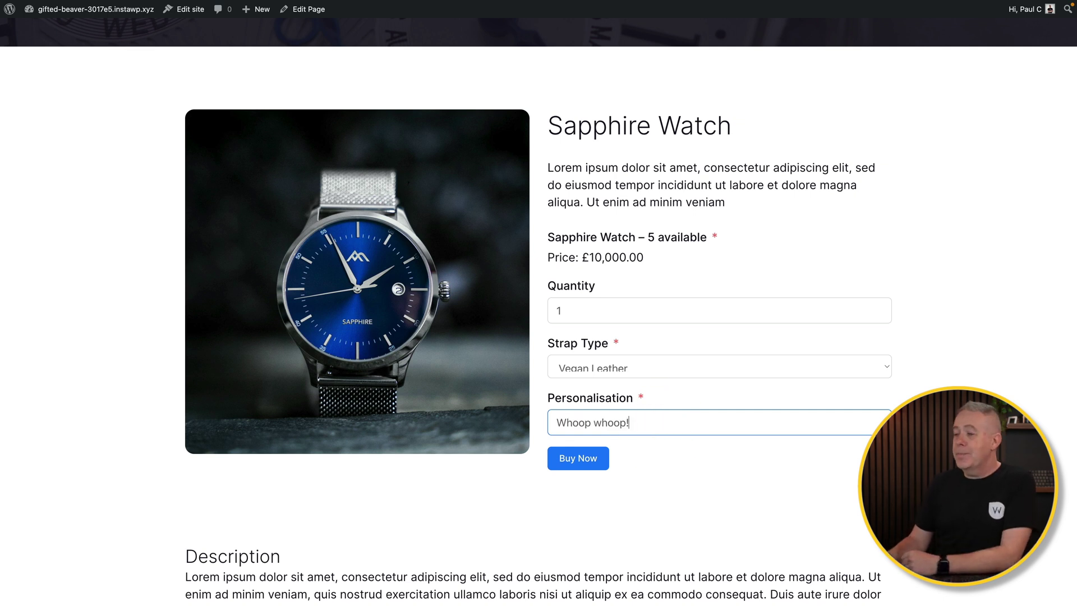
click(580, 459)
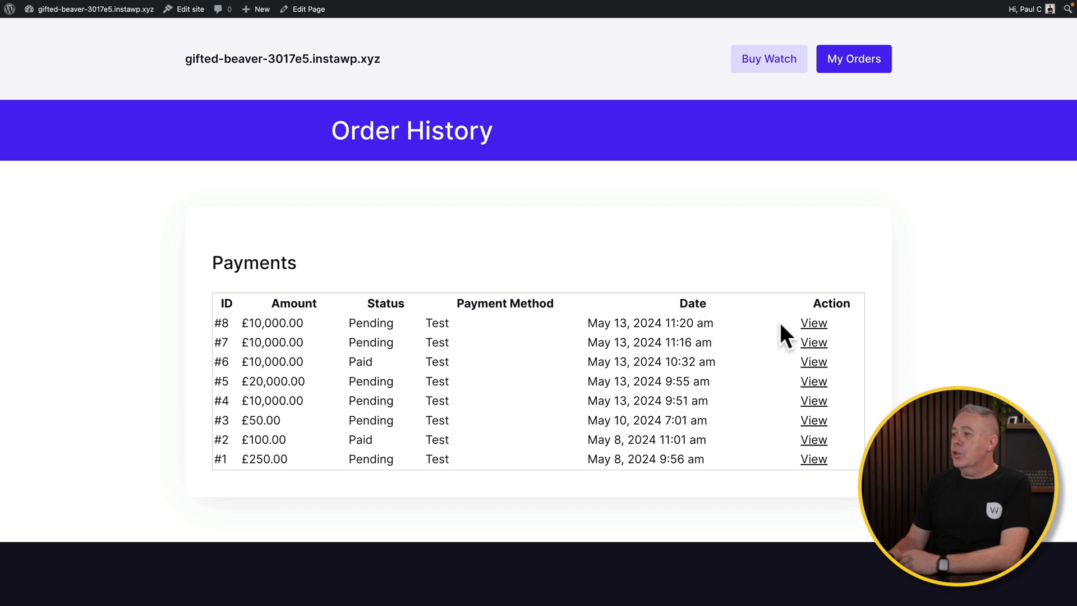
click(819, 324)
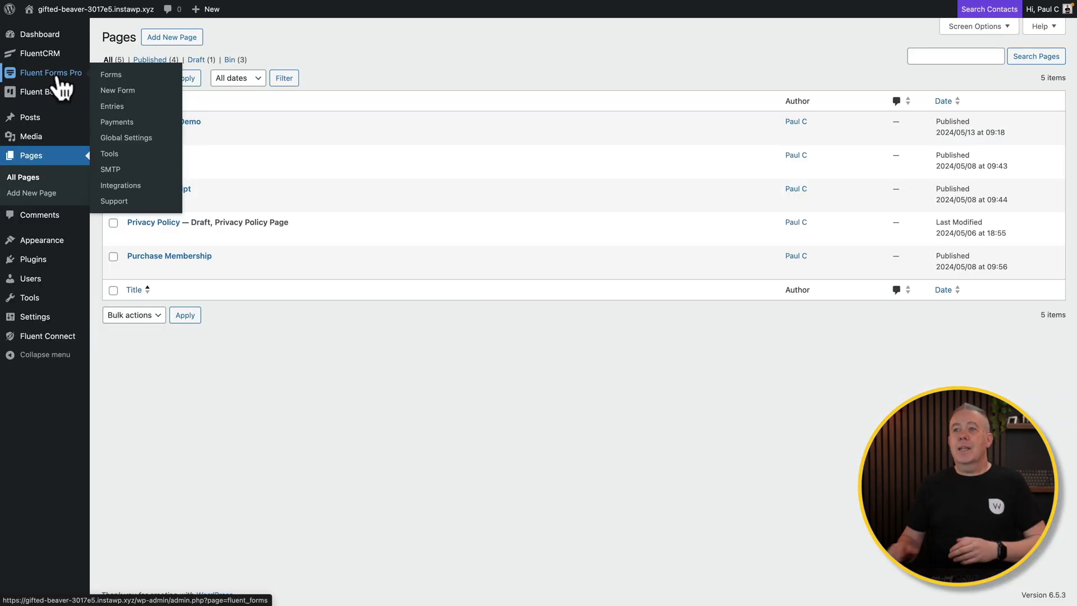
Open submission #12 from all entries and change its transaction status to Paid
click(124, 106)
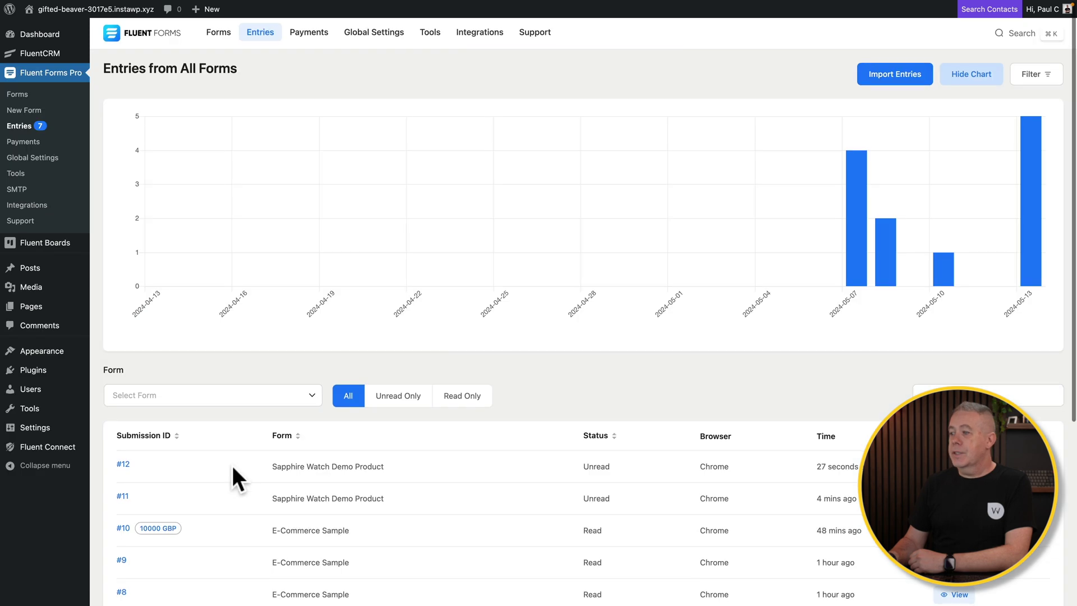
scroll(233, 476, down, 3)
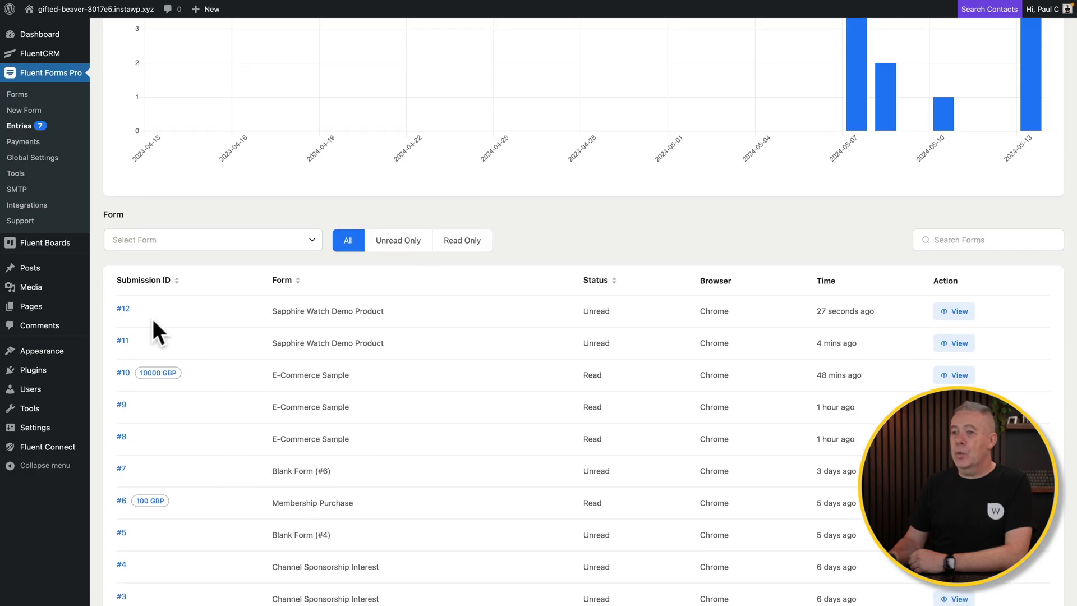
click(123, 309)
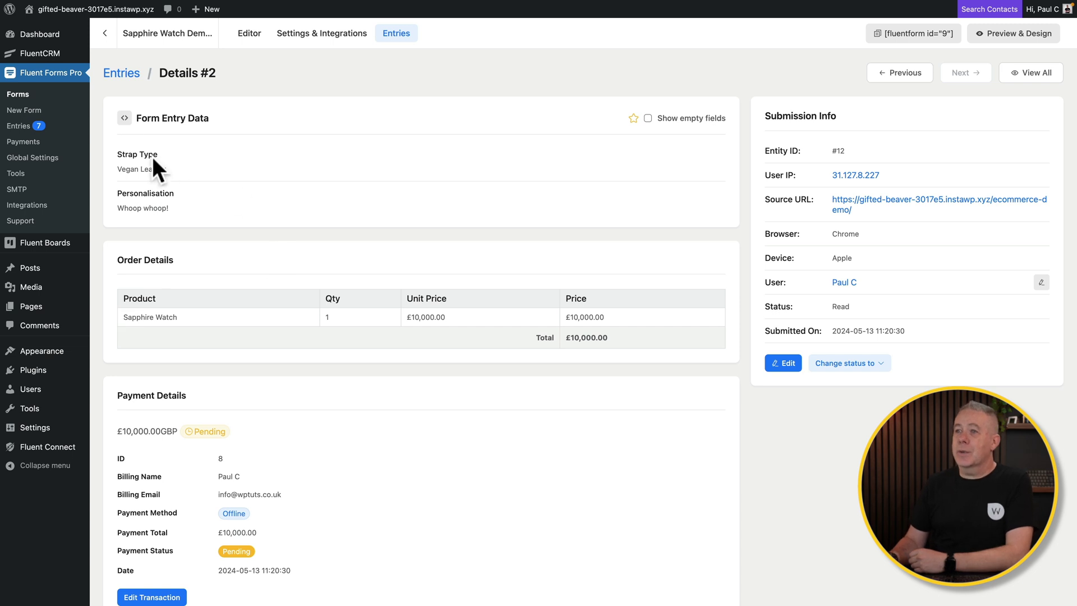
scroll(180, 199, down, 2)
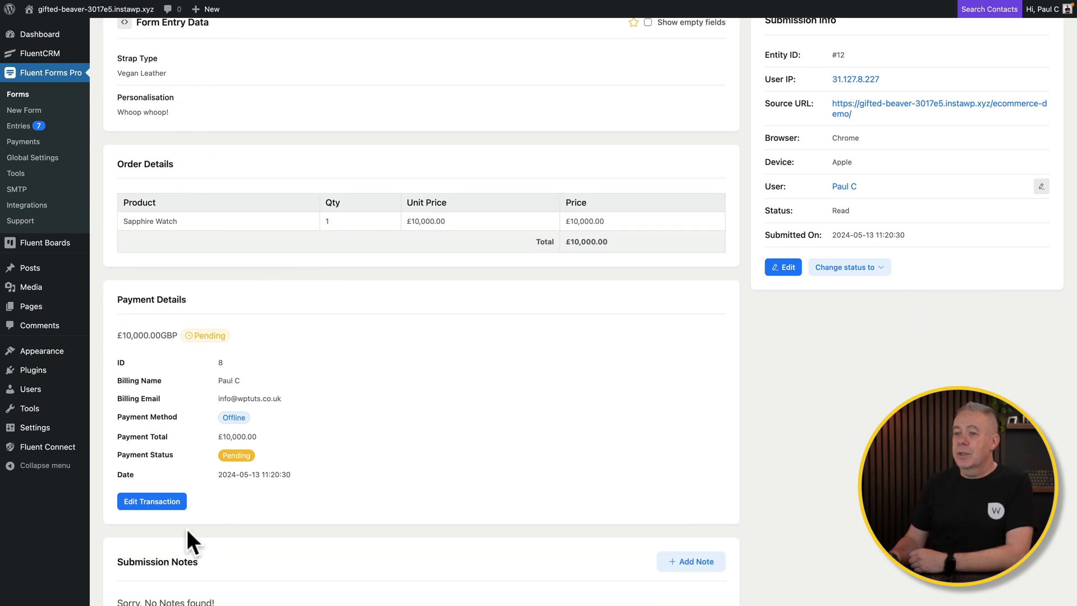
click(148, 501)
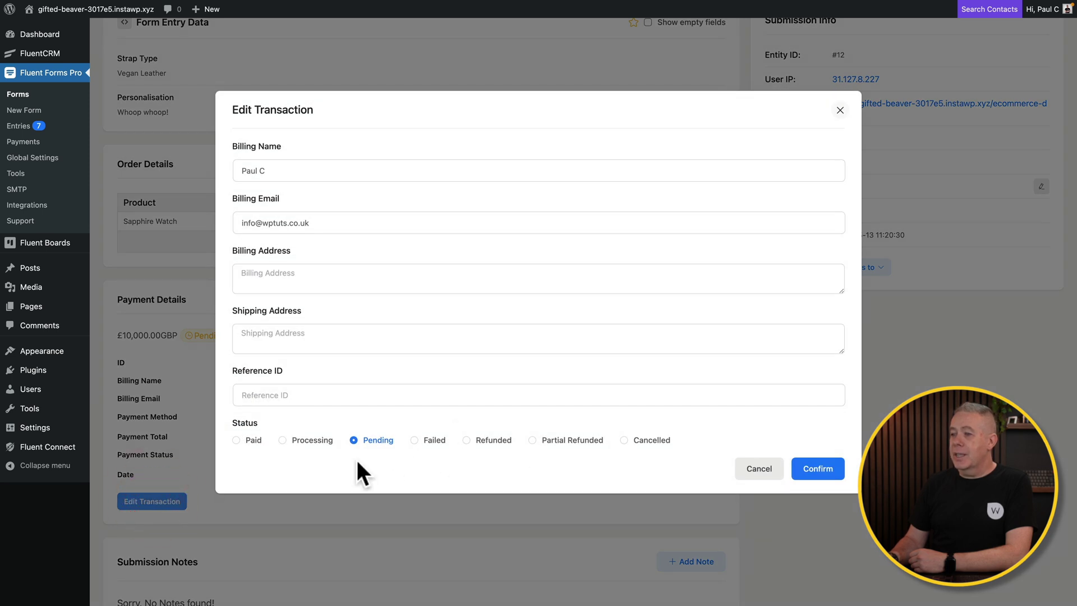
click(240, 440)
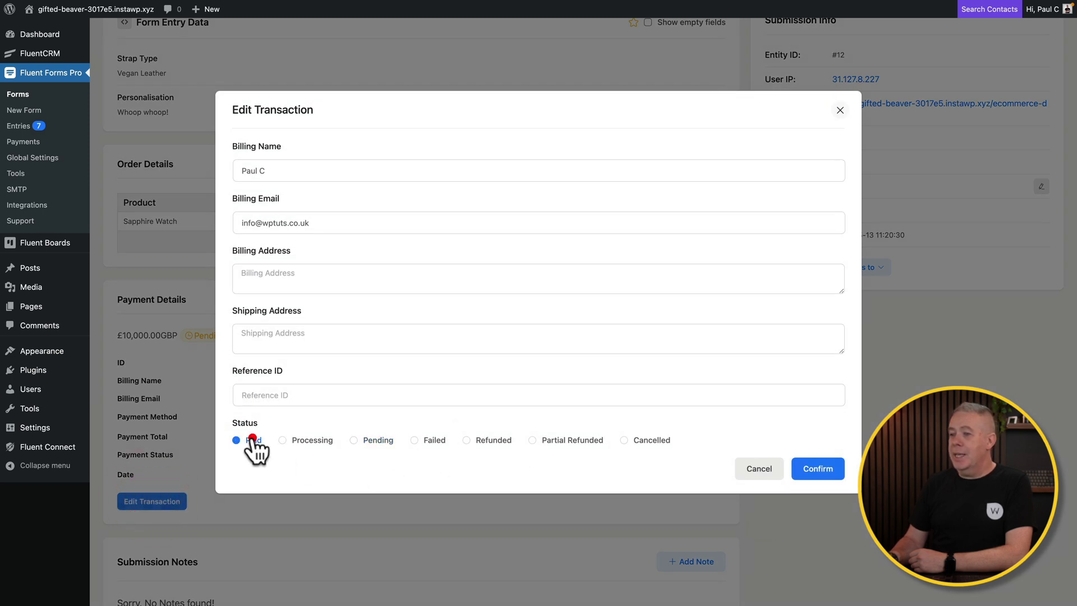
click(828, 467)
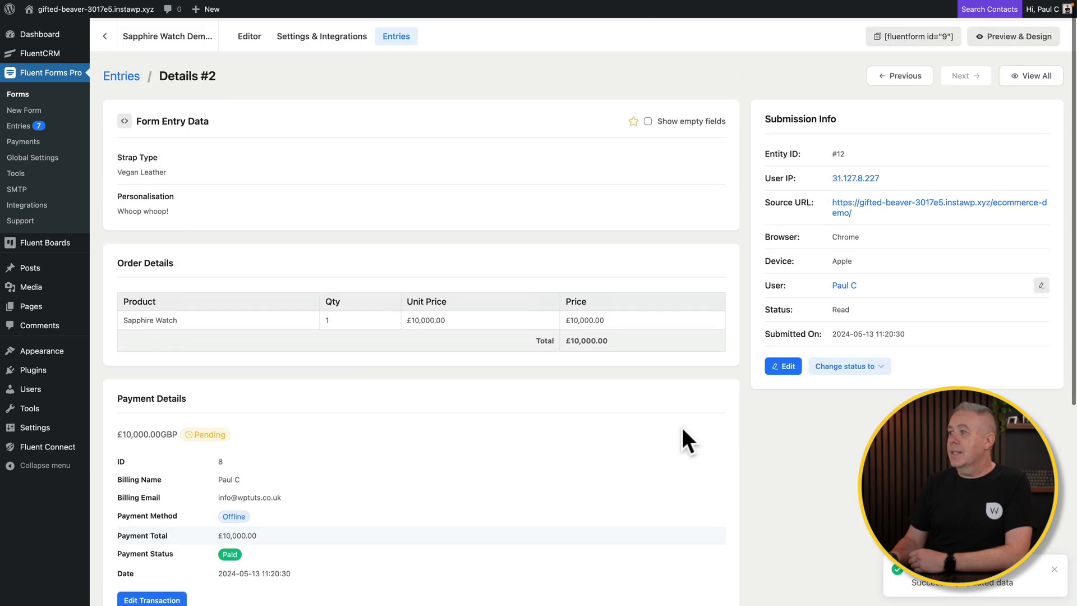
scroll(682, 428, down, 5)
scroll(683, 429, down, 1)
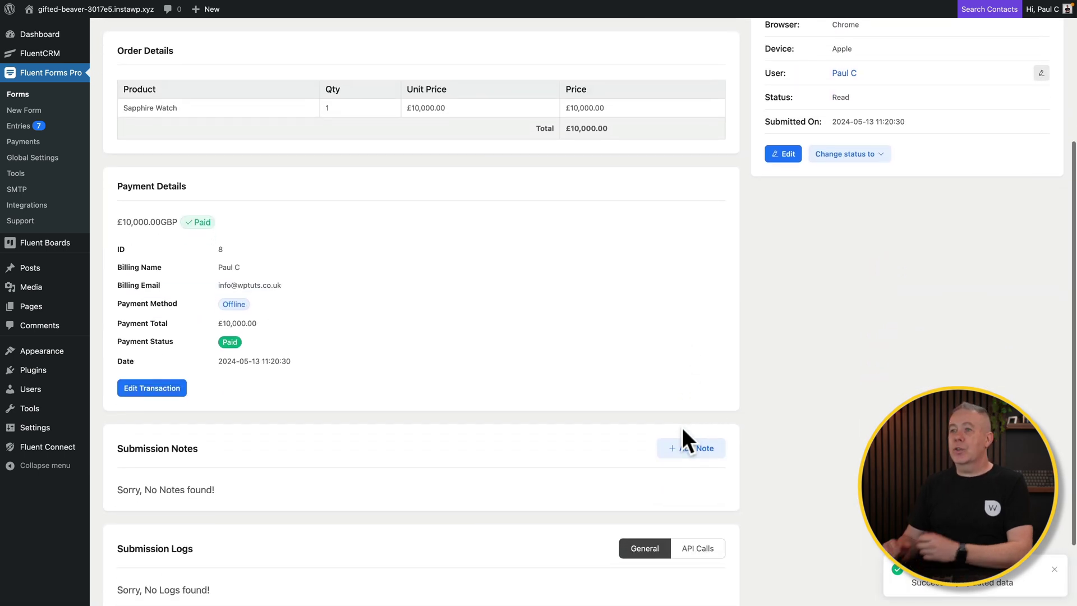